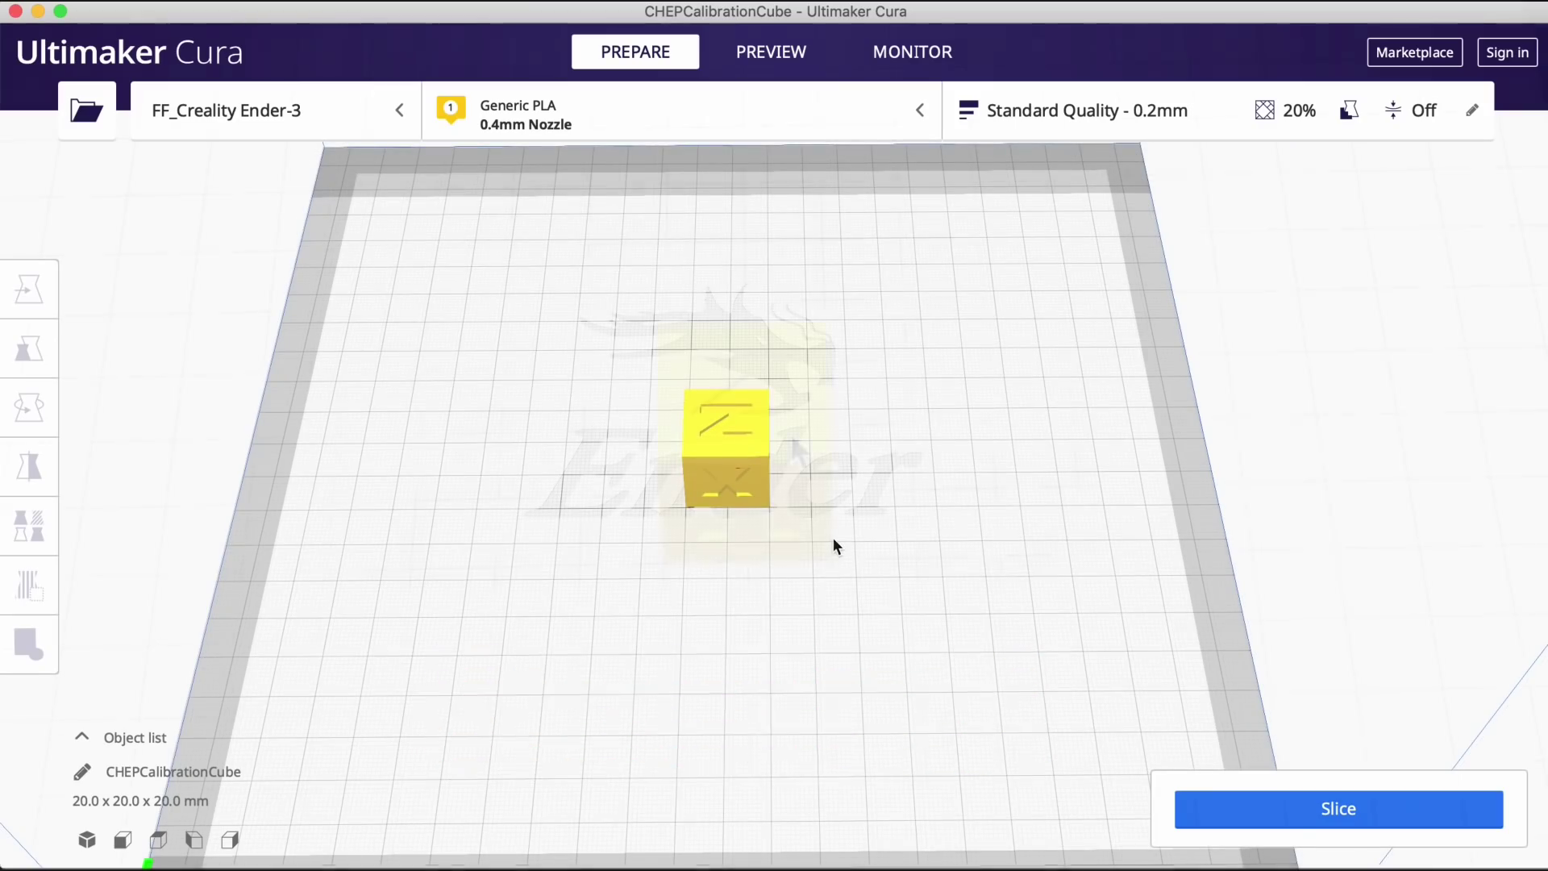
# Multiply the calibration cube into 14 copies, select all, and check the cluster in perspective
pyautogui.rightClick(750, 442)
pyautogui.click(943, 553)
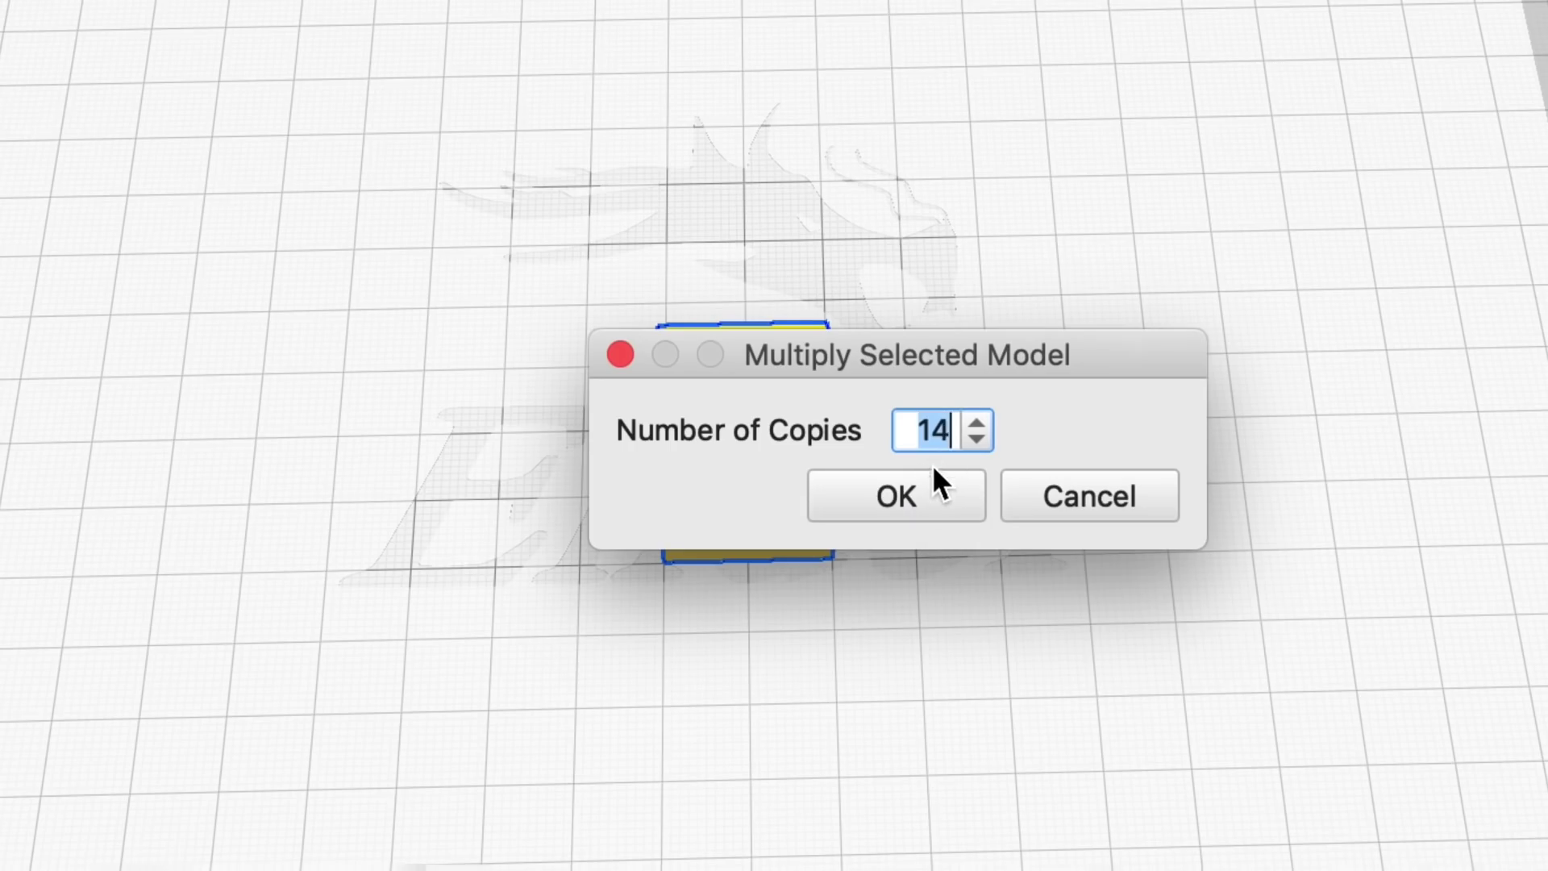
pyautogui.click(926, 494)
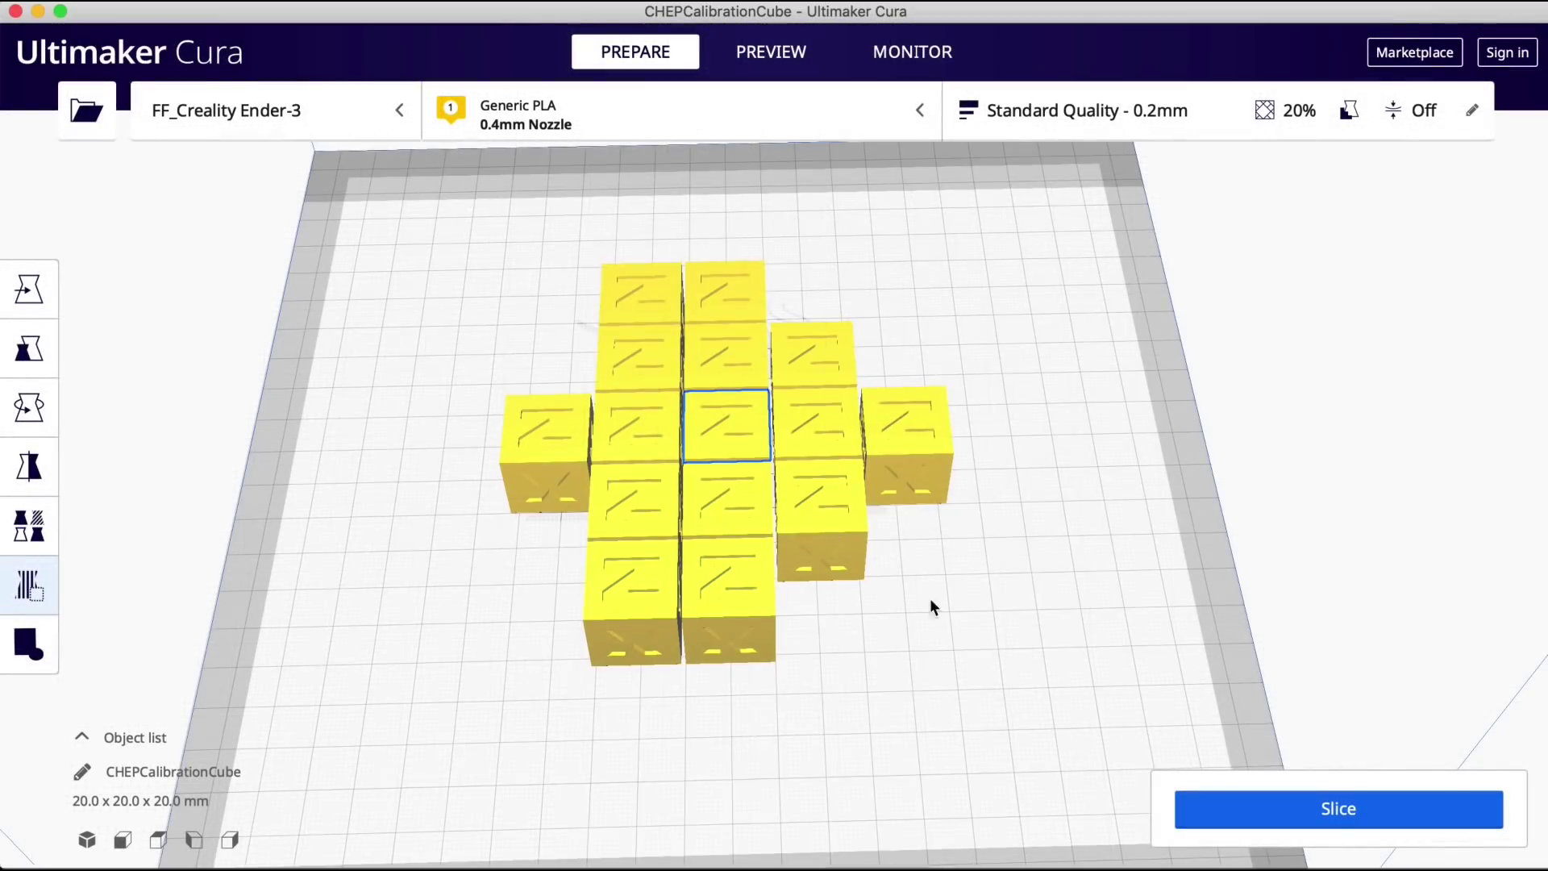
pyautogui.hotkey('ctrl', 'a')
pyautogui.moveTo(1023, 576)
pyautogui.mouseDown(button='right')
pyautogui.moveTo(1036, 491)
pyautogui.moveTo(1004, 474)
pyautogui.mouseUp(button='right')
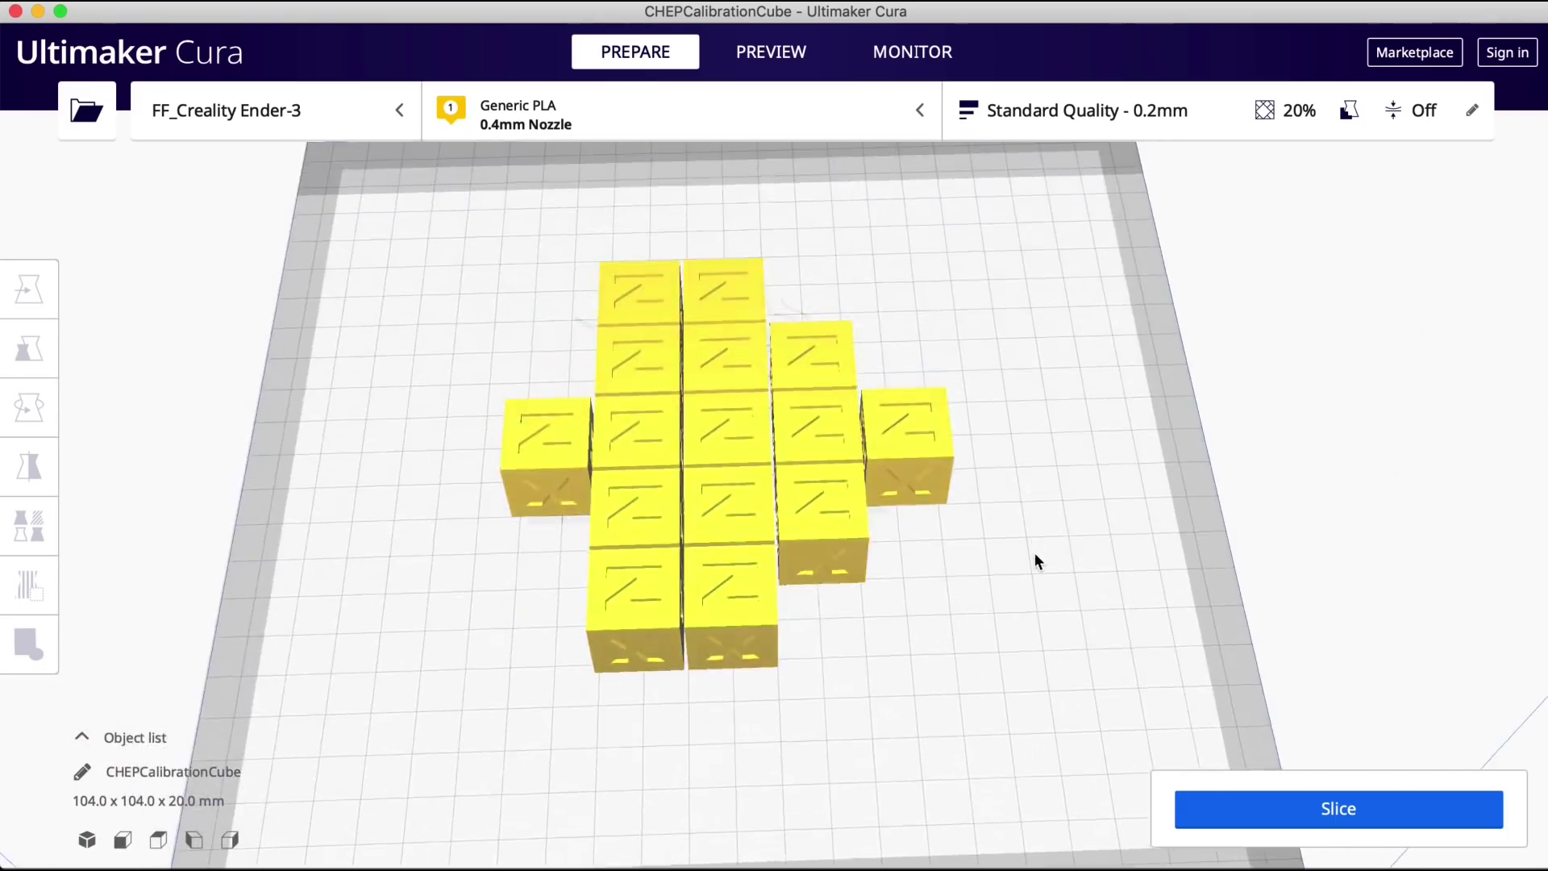
pyautogui.moveTo(819, 568); pyautogui.dragTo(836, 679, button='right')
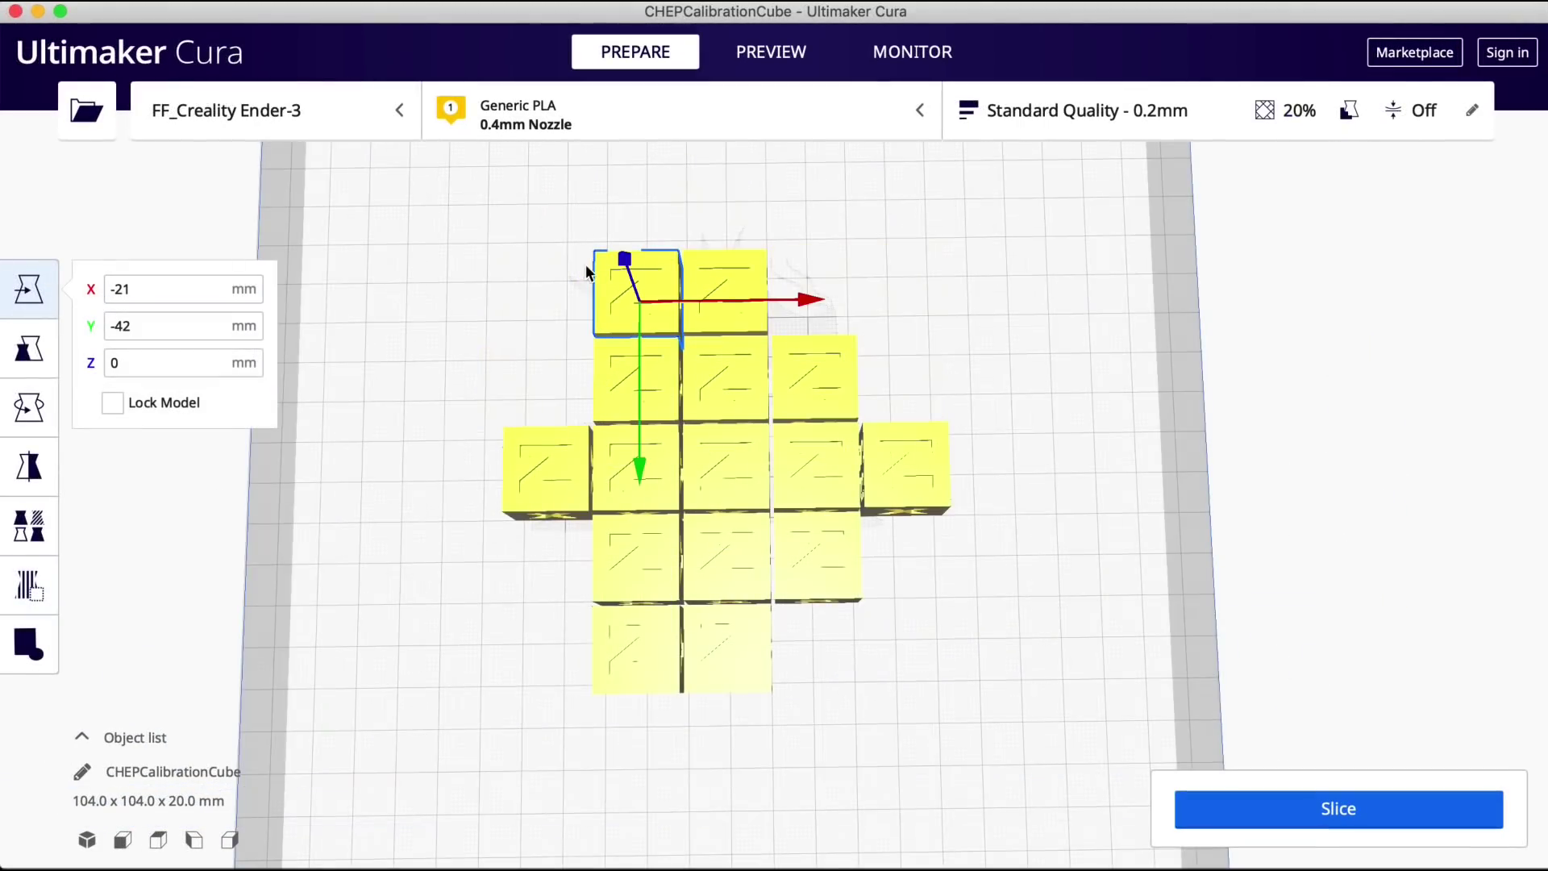
# Move four stray cubes into the gaps to form a tight five-by-three grid, then deselect
pyautogui.moveTo(613, 298)
pyautogui.mouseDown()
pyautogui.moveTo(525, 304)
pyautogui.moveTo(486, 362)
pyautogui.moveTo(535, 387)
pyautogui.mouseUp()
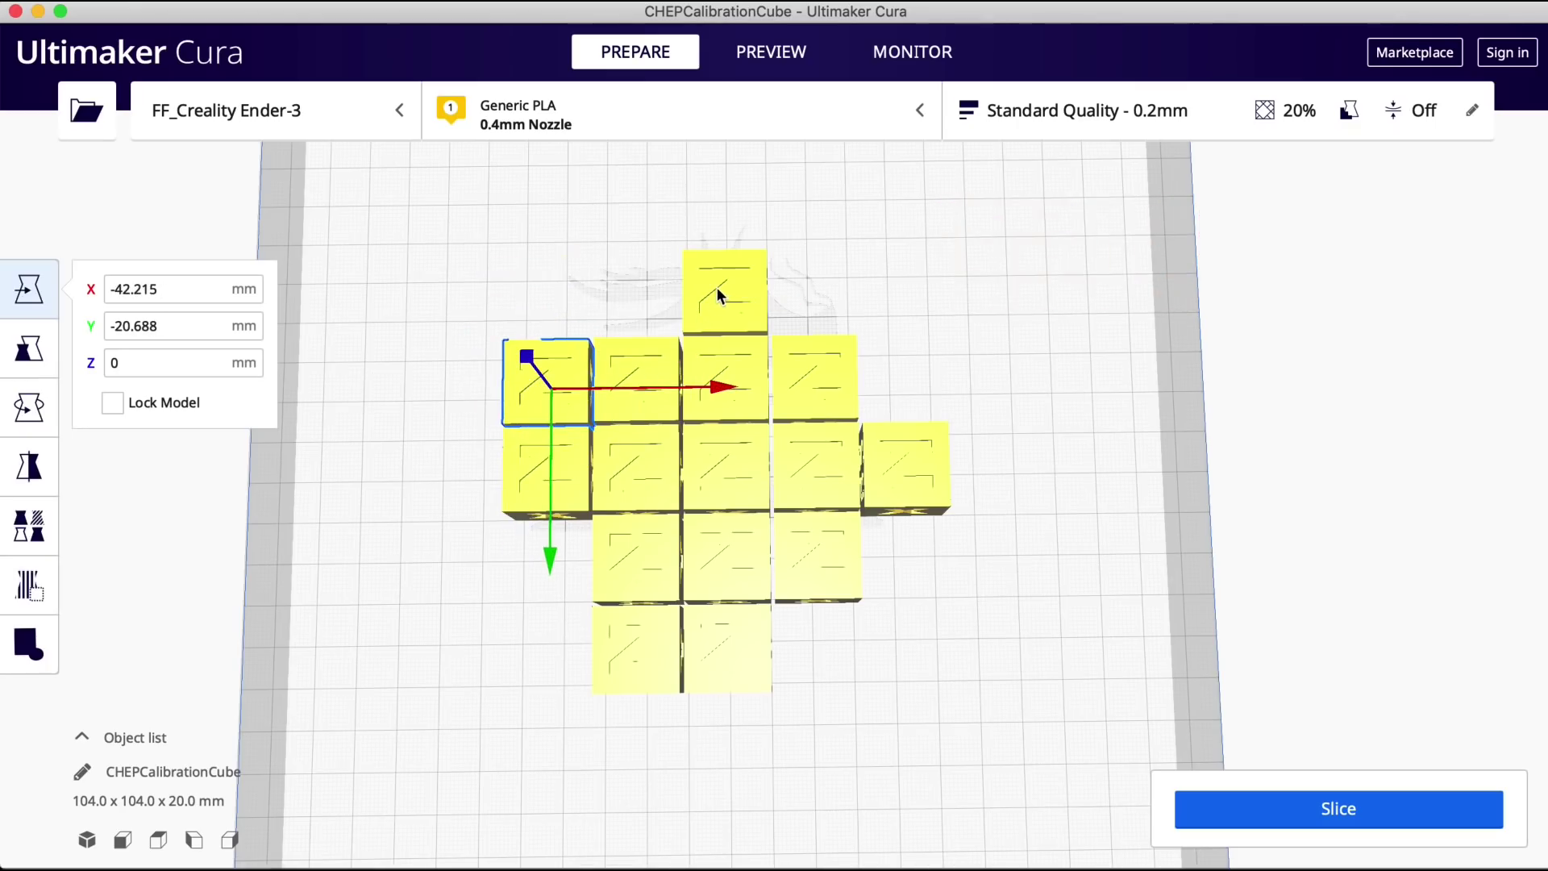
pyautogui.moveTo(720, 294); pyautogui.dragTo(899, 377)
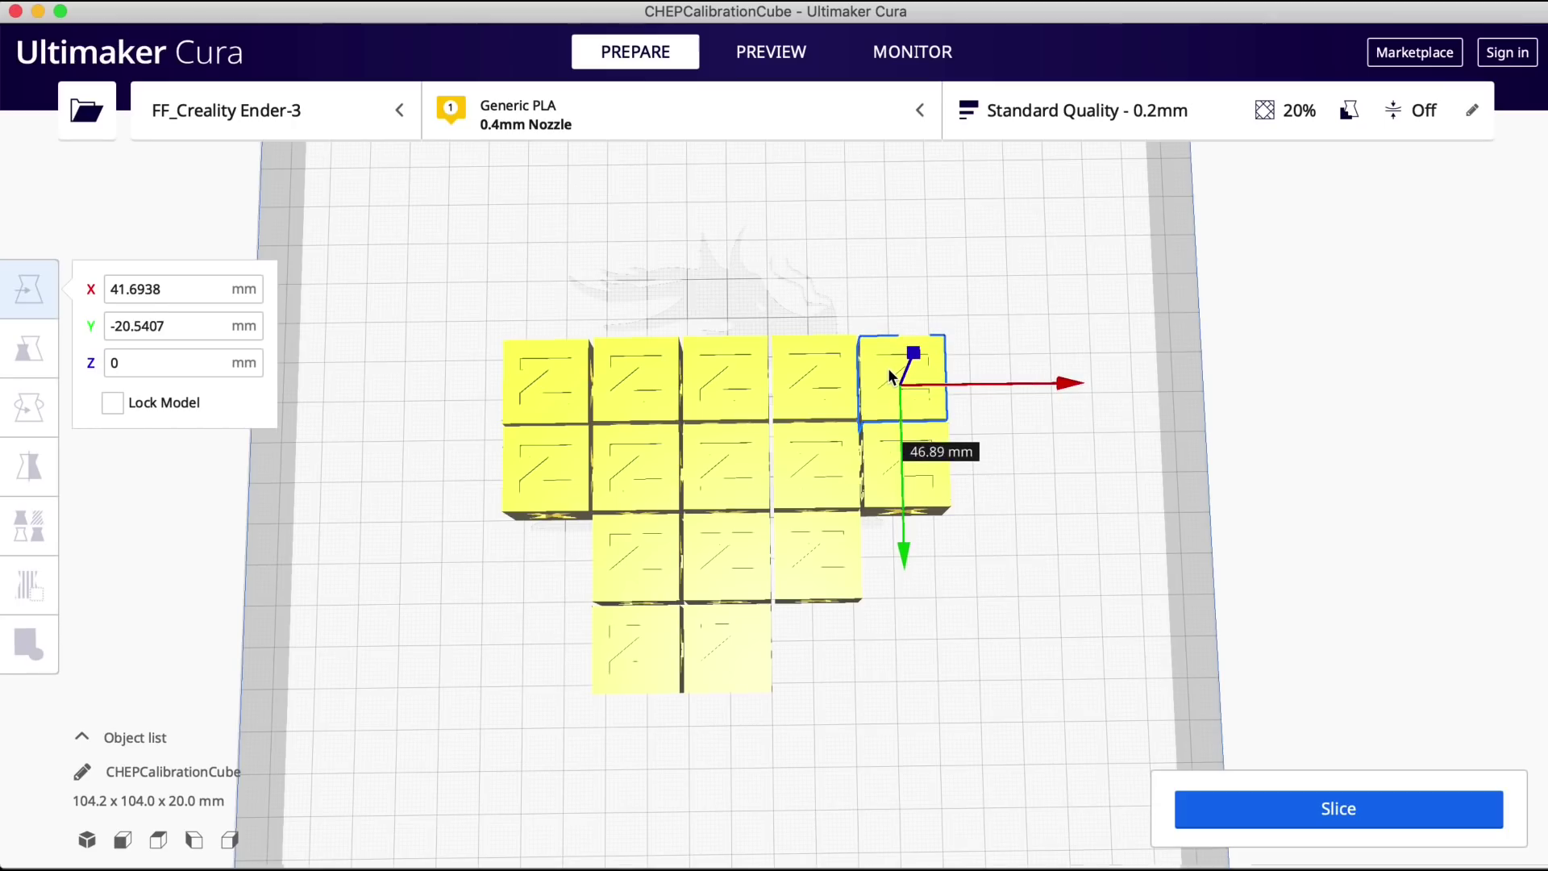
pyautogui.moveTo(645, 630)
pyautogui.mouseDown()
pyautogui.moveTo(562, 595)
pyautogui.moveTo(559, 547)
pyautogui.mouseUp()
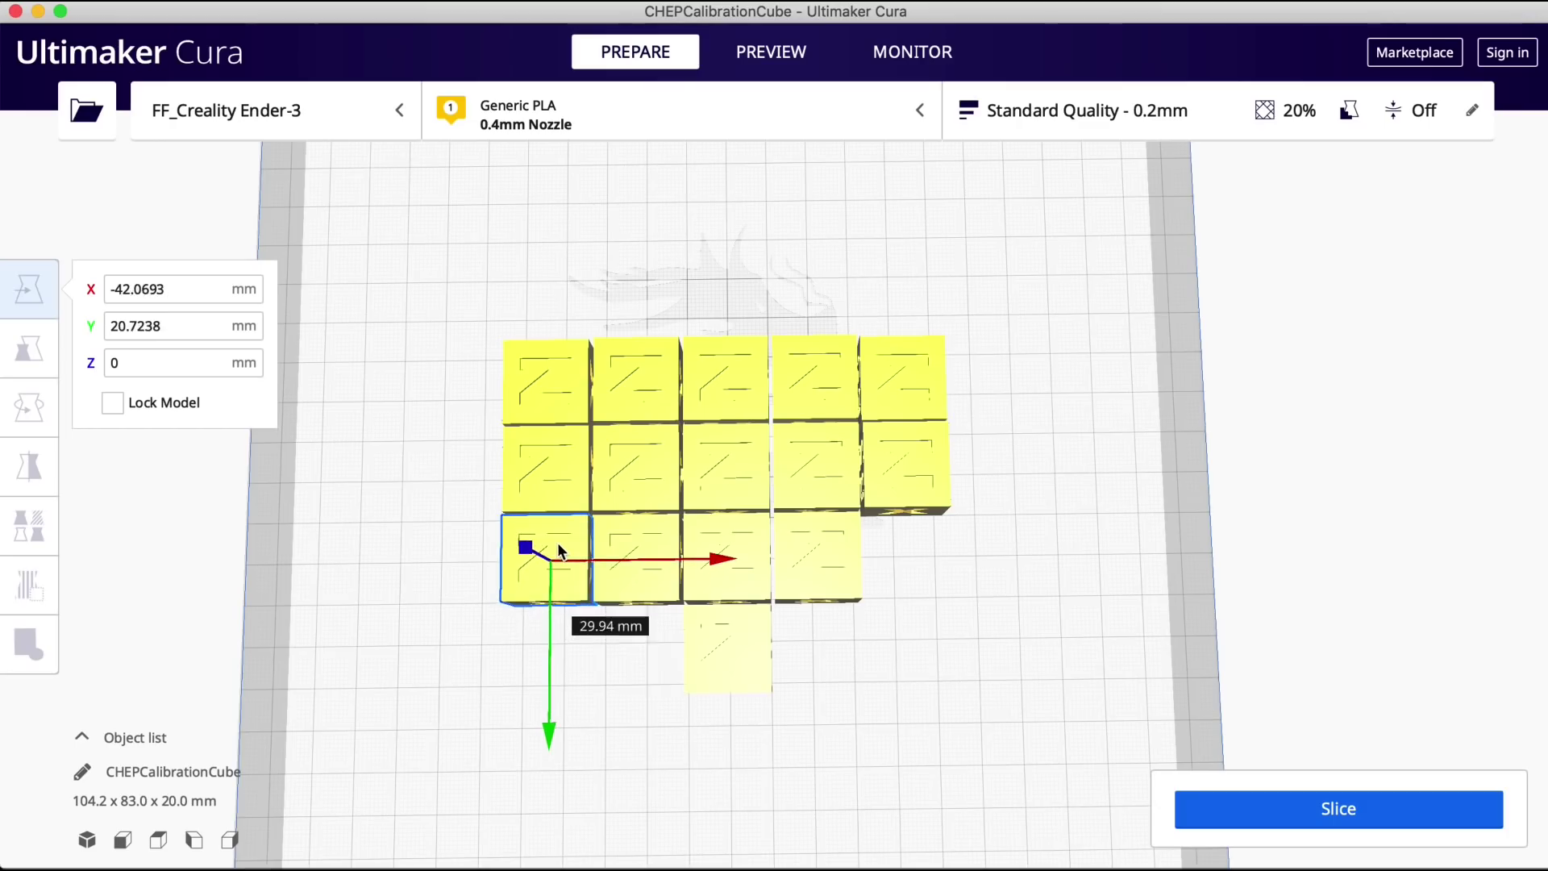
pyautogui.moveTo(743, 657); pyautogui.dragTo(961, 601)
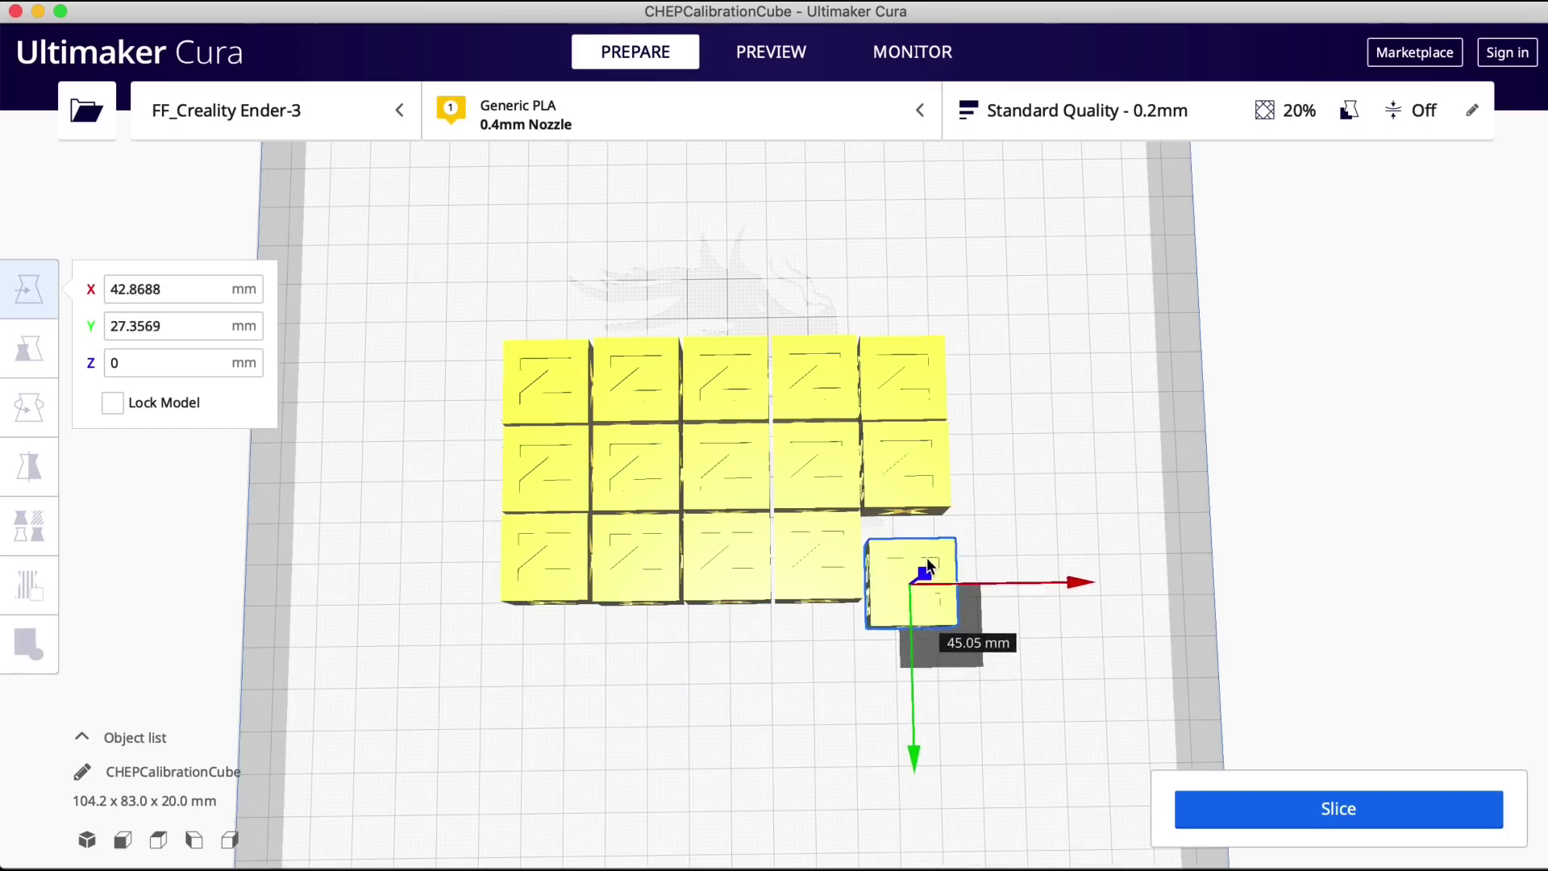
pyautogui.moveTo(937, 532); pyautogui.dragTo(935, 533)
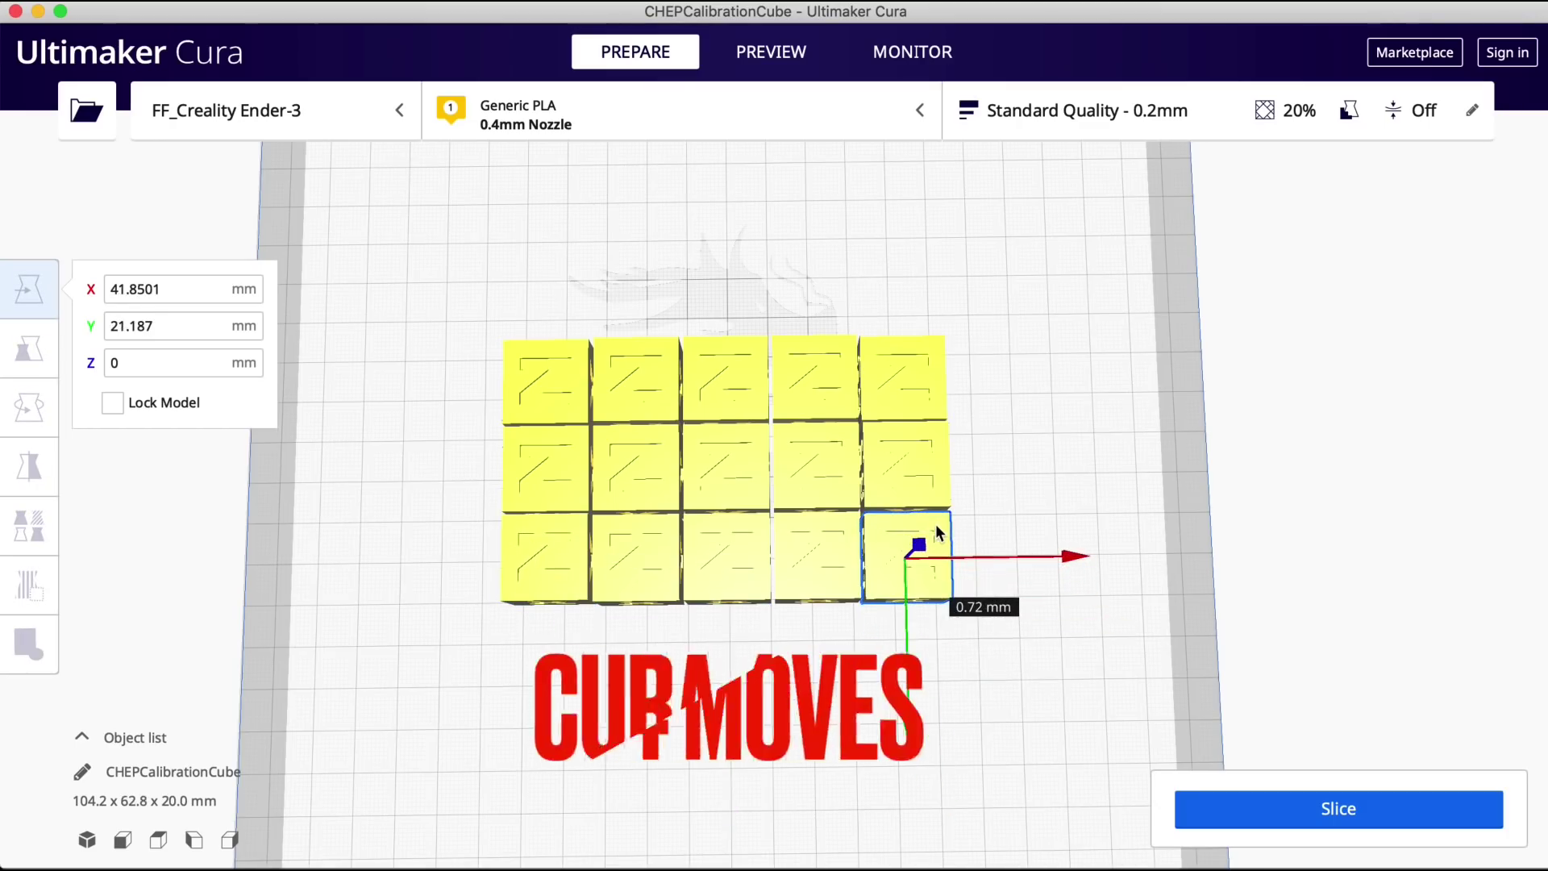
pyautogui.click(845, 637)
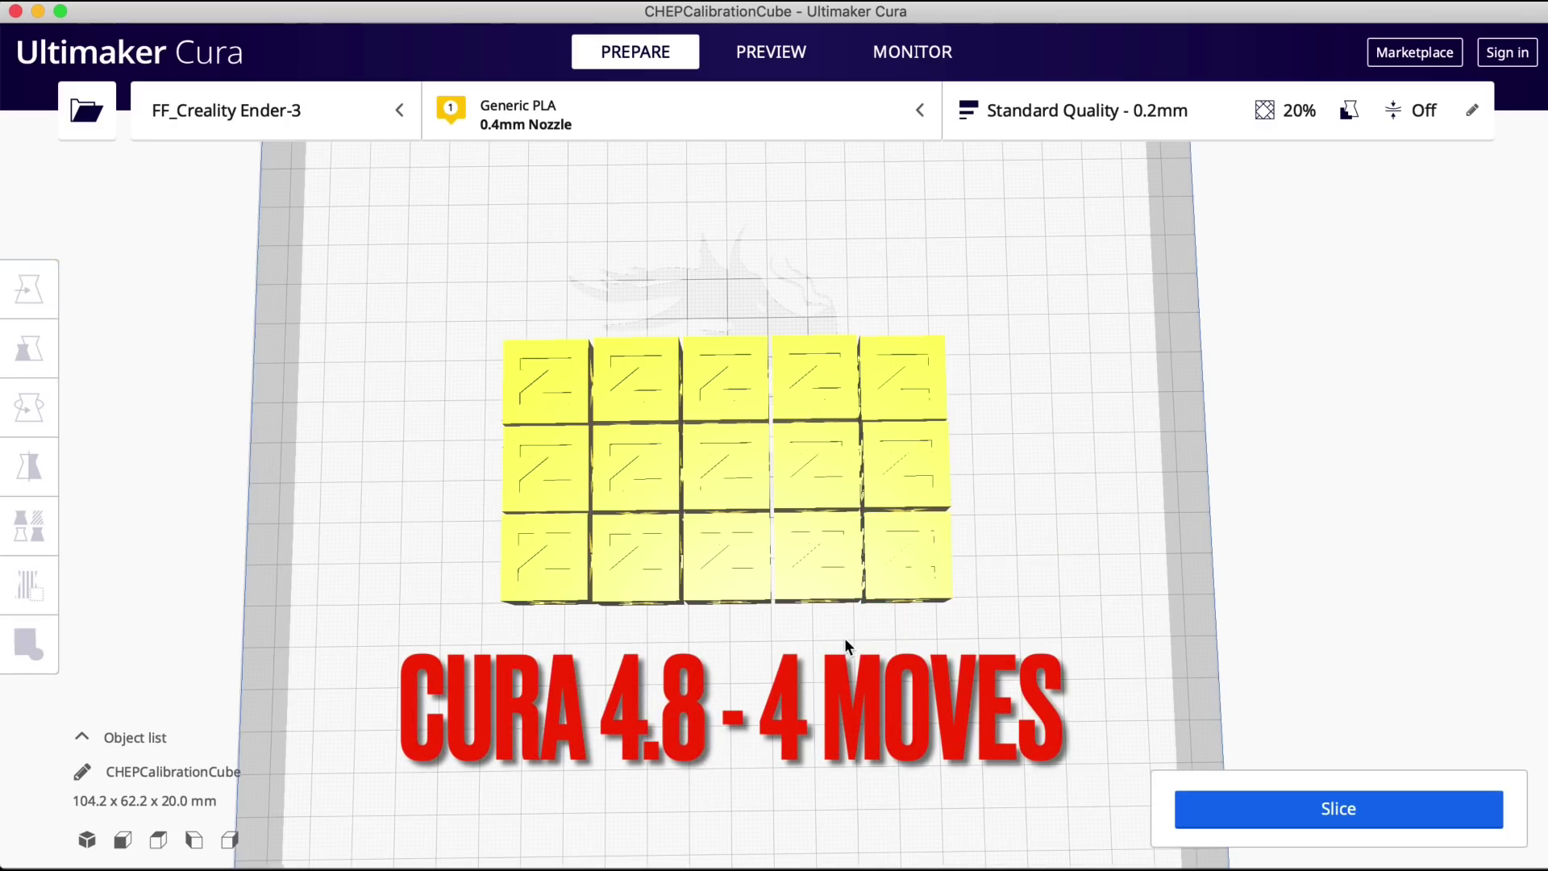
# Move the lone bottom and top cubes to the ends of the third row on the i3 Mega plate
pyautogui.moveTo(845, 637)
pyautogui.mouseDown(button='right')
pyautogui.moveTo(979, 550)
pyautogui.moveTo(791, 538)
pyautogui.moveTo(801, 564)
pyautogui.mouseUp(button='right')
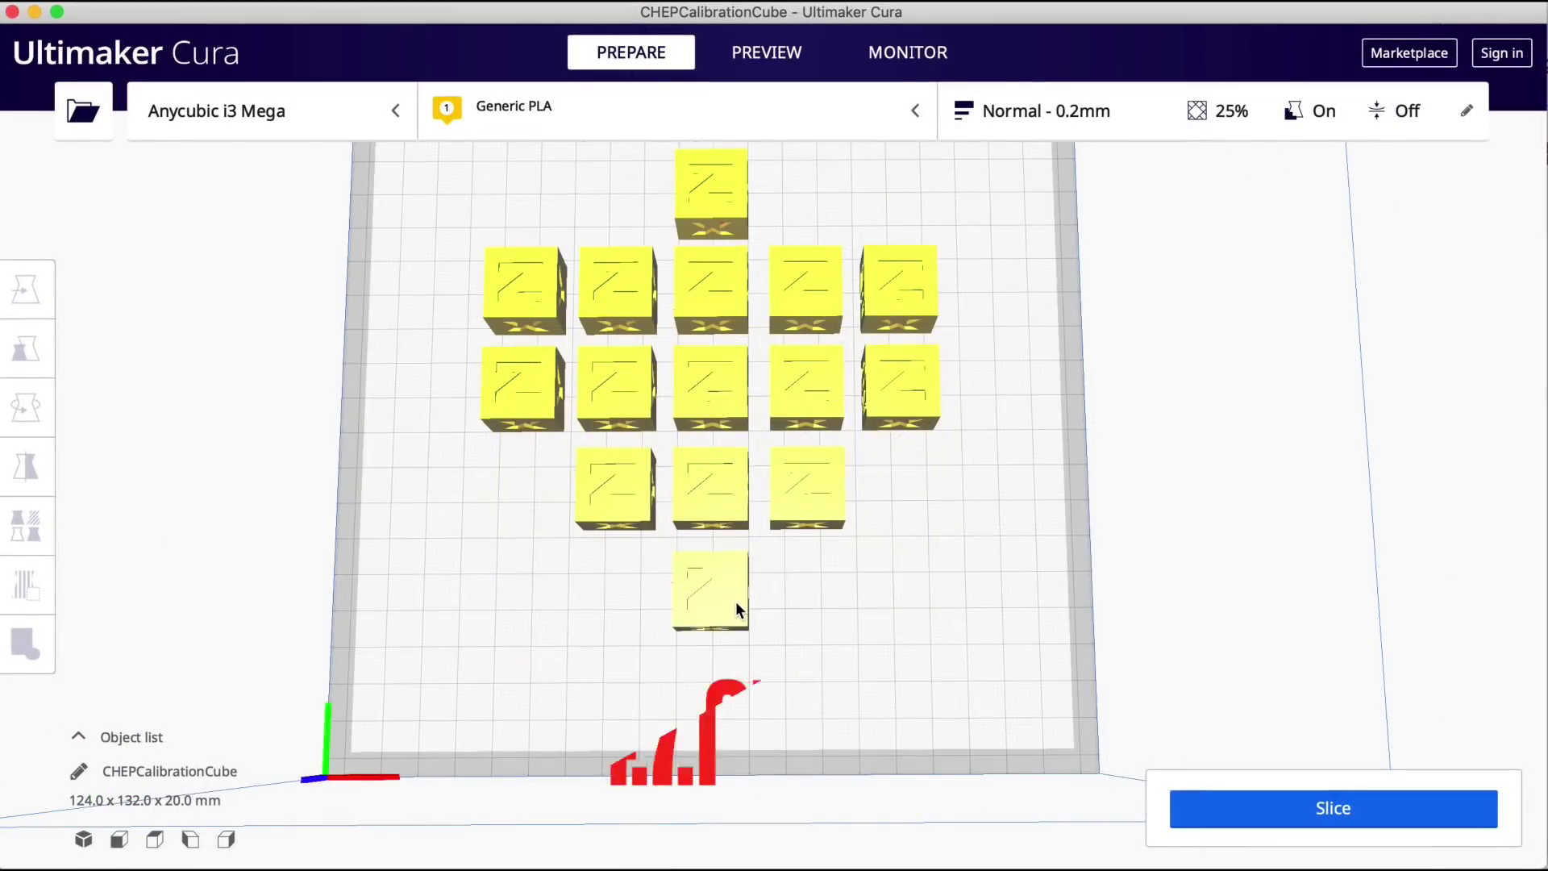
pyautogui.click(742, 607)
pyautogui.moveTo(779, 592); pyautogui.dragTo(921, 502)
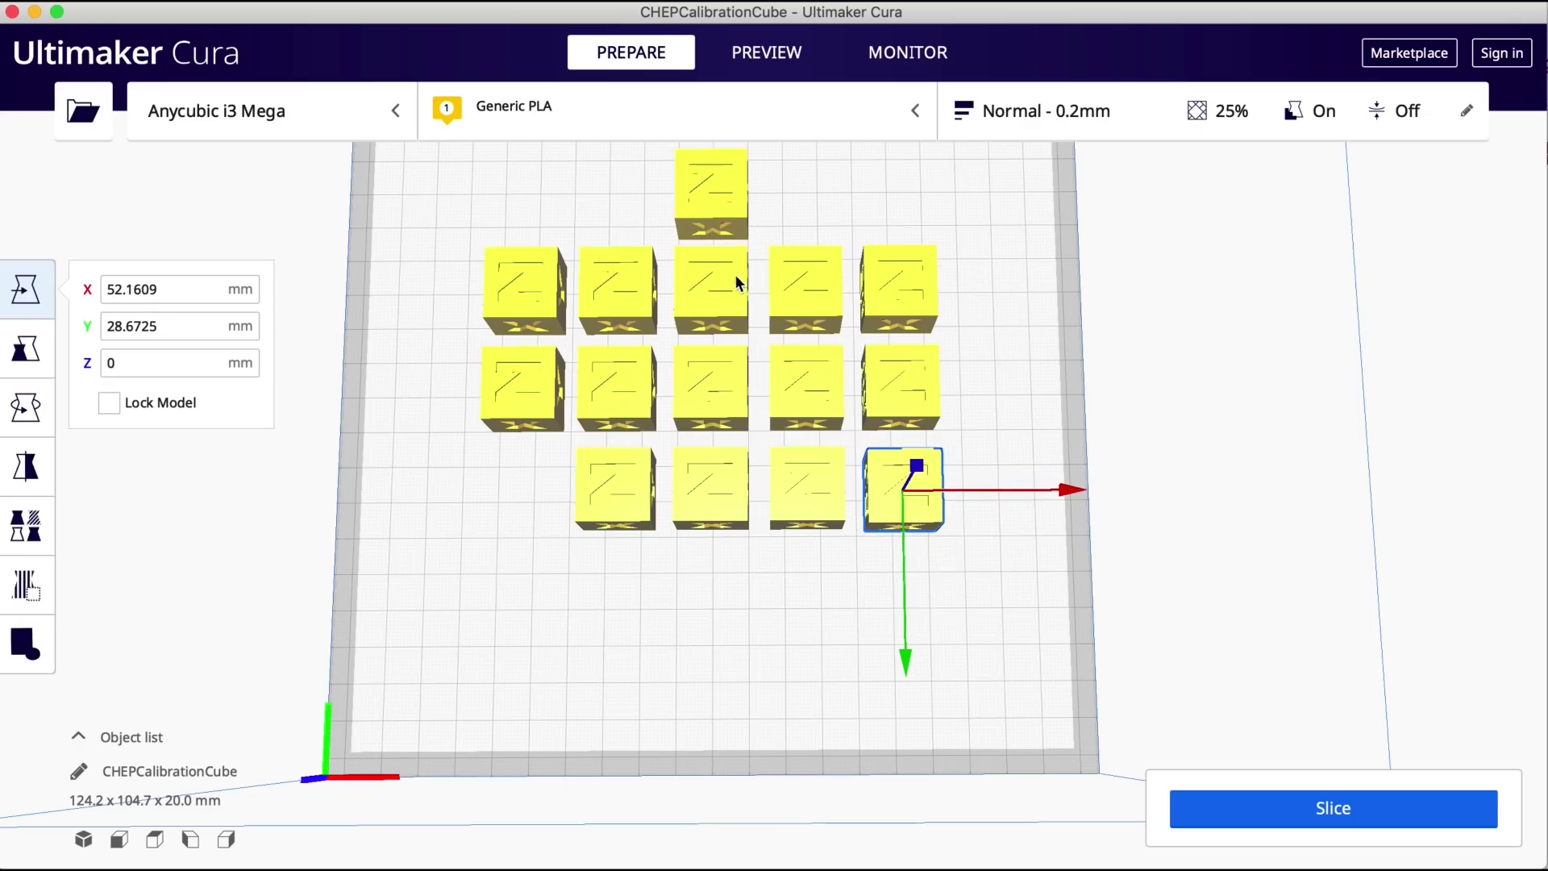
pyautogui.click(727, 211)
pyautogui.moveTo(725, 208); pyautogui.dragTo(556, 456)
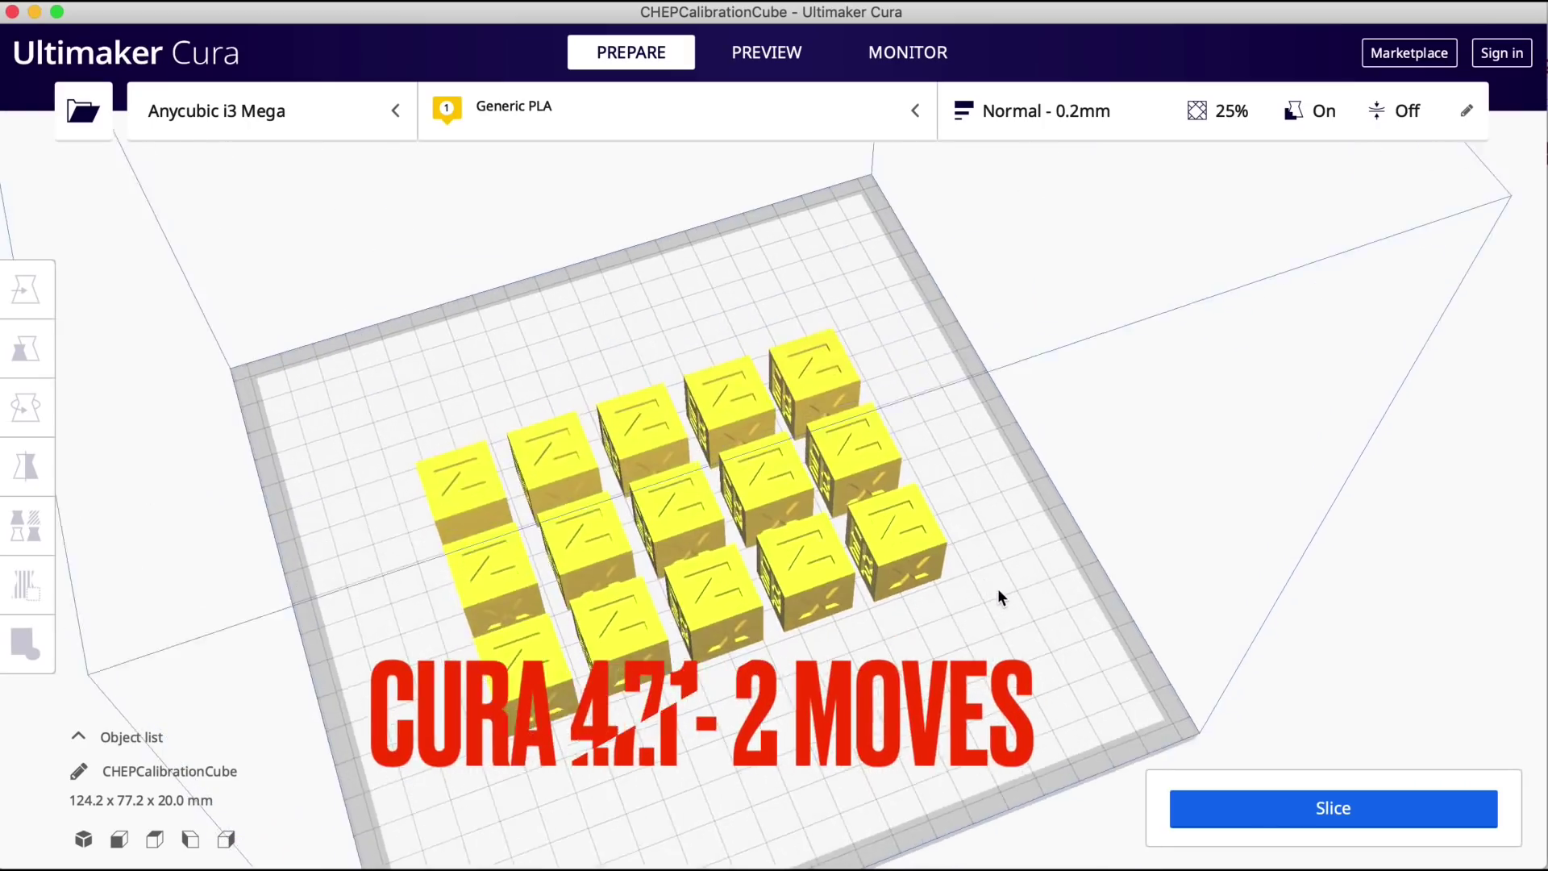
pyautogui.moveTo(989, 591); pyautogui.dragTo(905, 630, button='right')
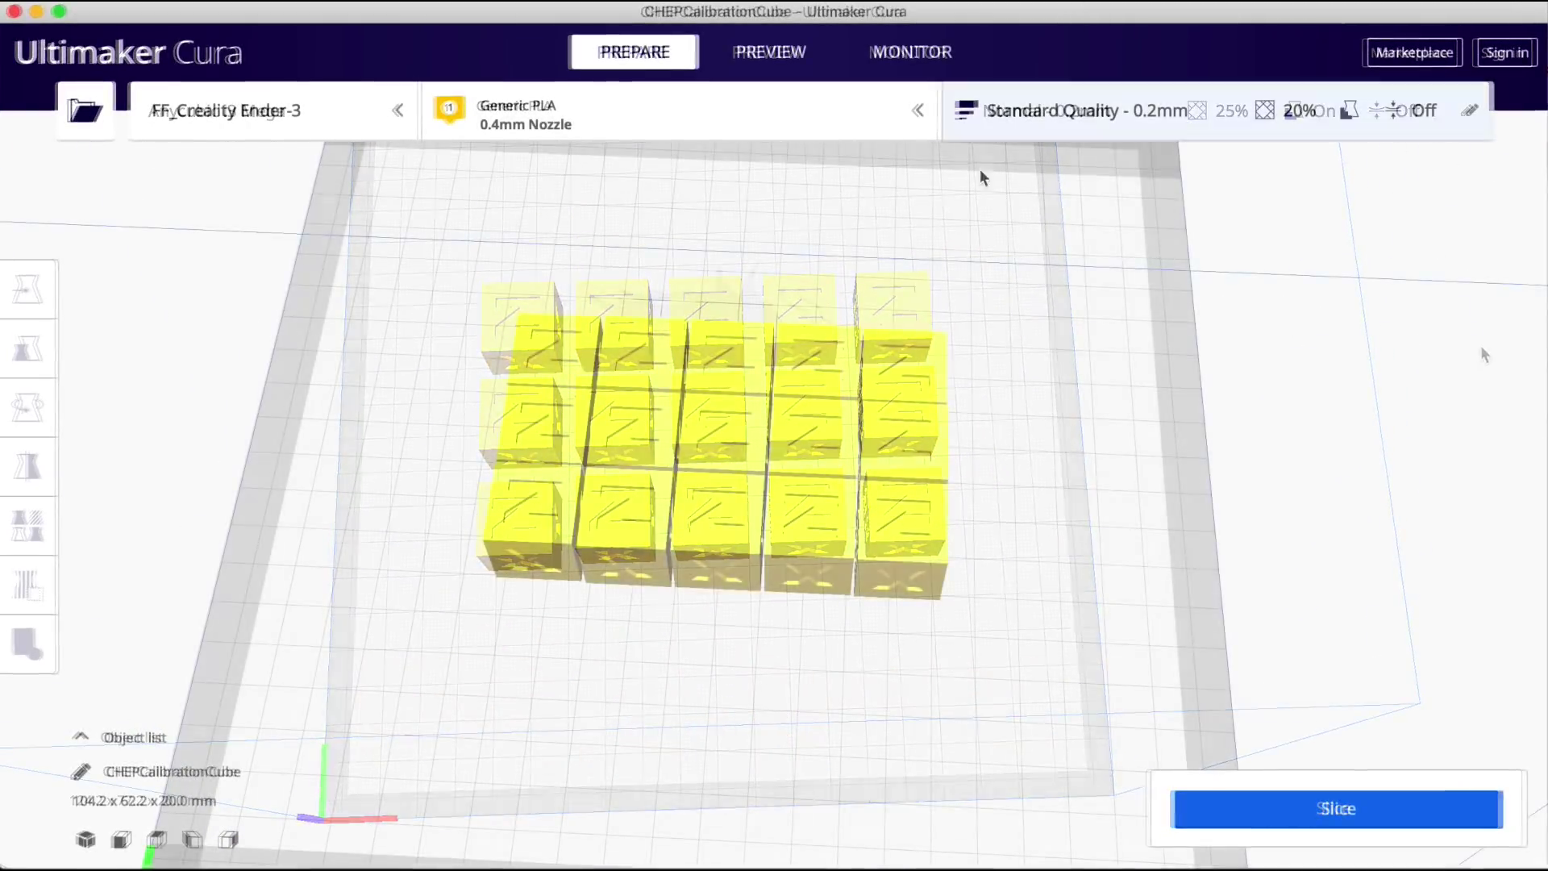
# Auto-arrange all cubes on the Ender-3 plate, clear the selection, and tilt to an oblique view
pyautogui.rightClick(737, 410)
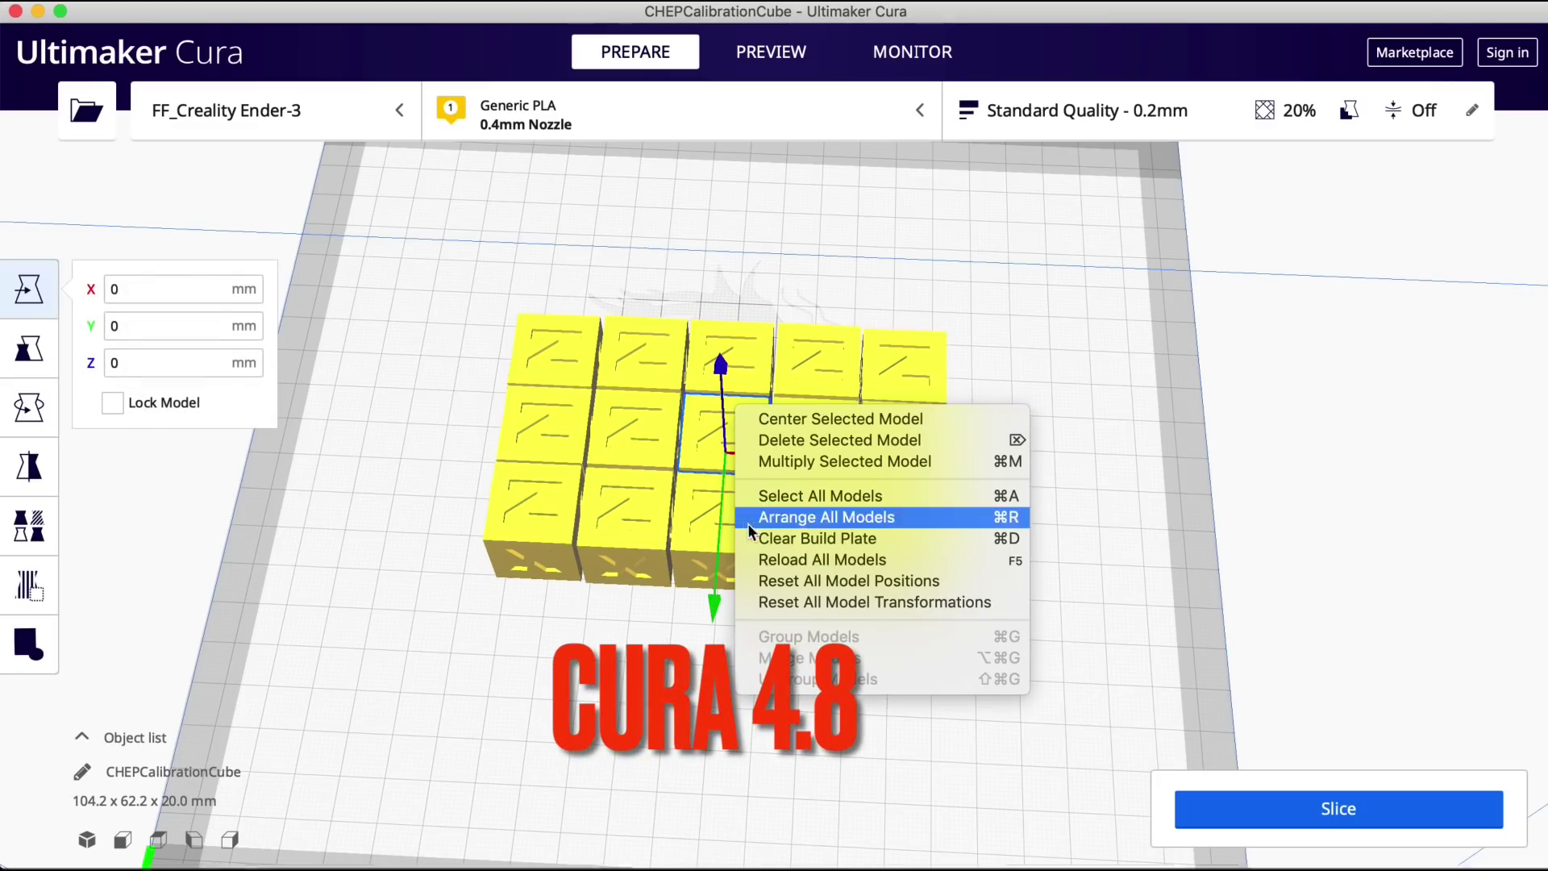
pyautogui.click(810, 520)
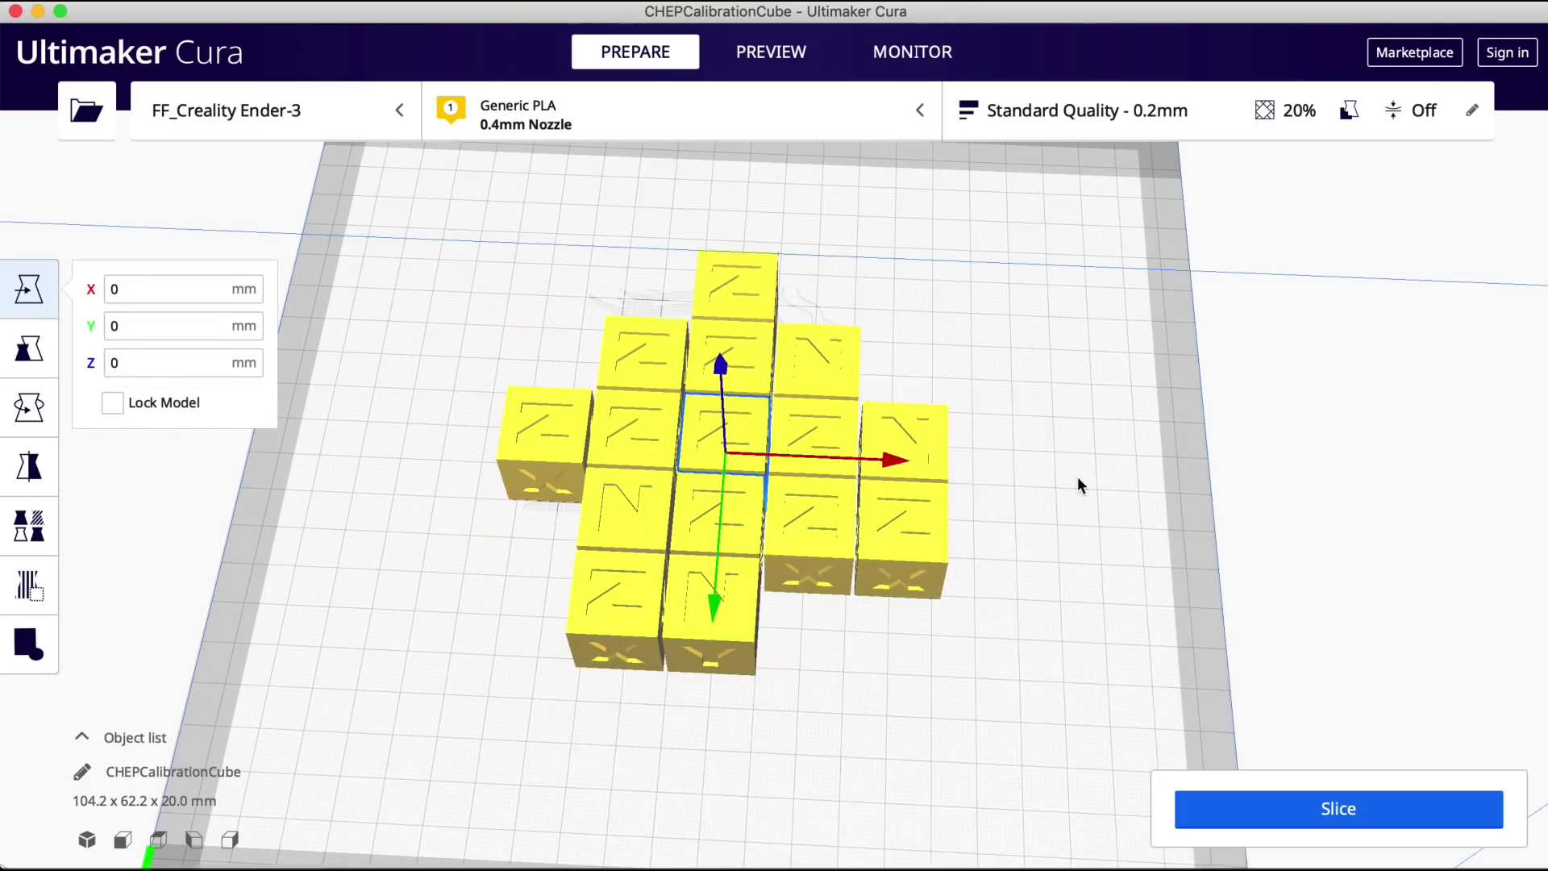
pyautogui.click(1127, 366)
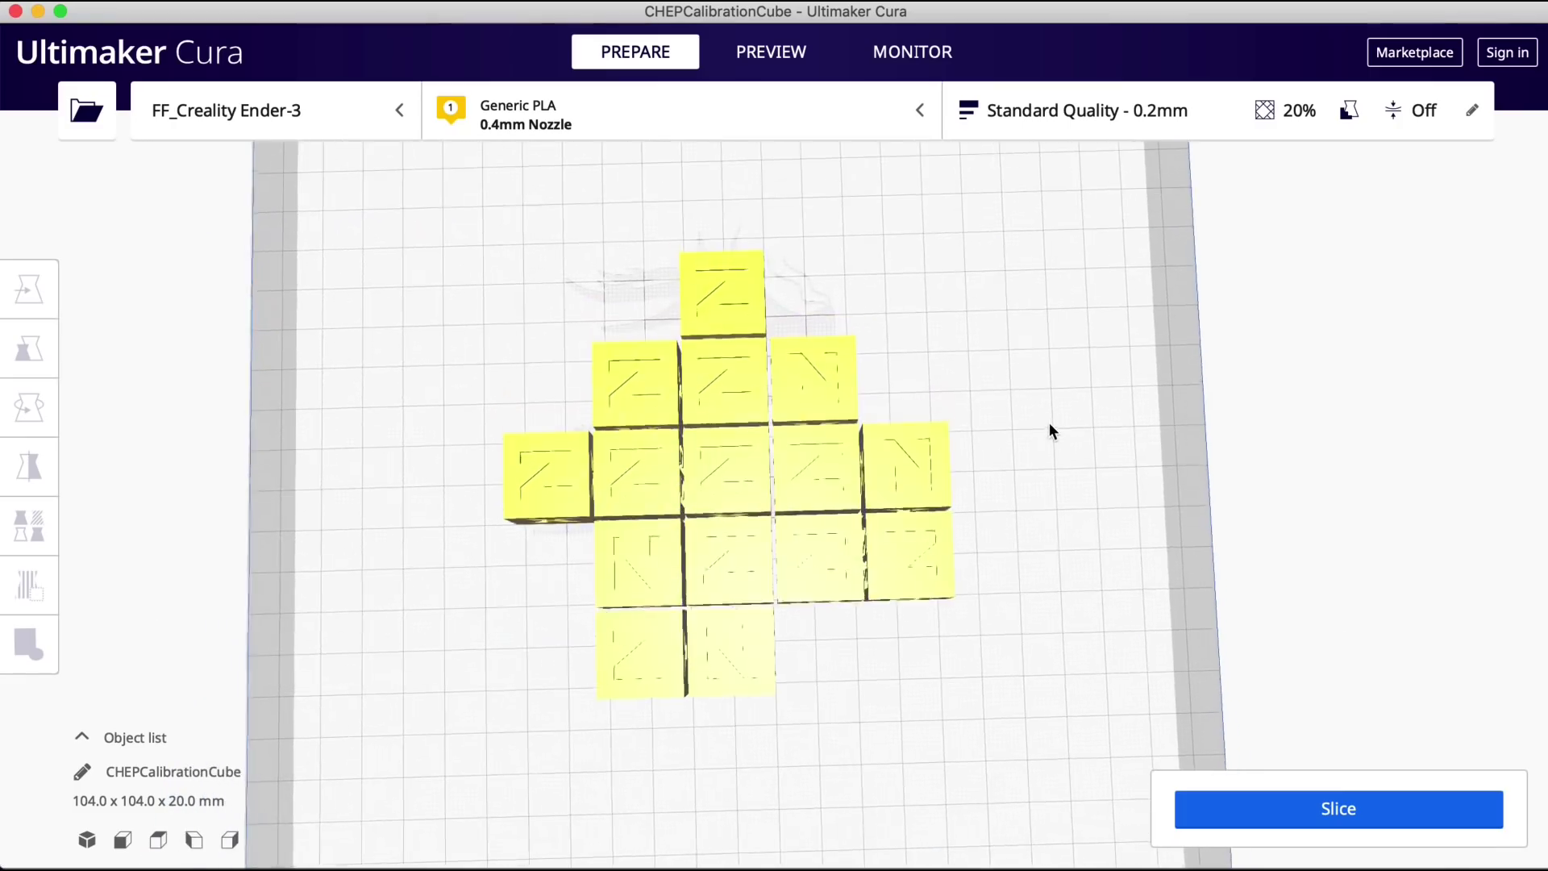
pyautogui.moveTo(1061, 399)
pyautogui.mouseDown(button='right')
pyautogui.moveTo(1091, 345)
pyautogui.moveTo(1133, 347)
pyautogui.moveTo(1116, 347)
pyautogui.mouseUp(button='right')
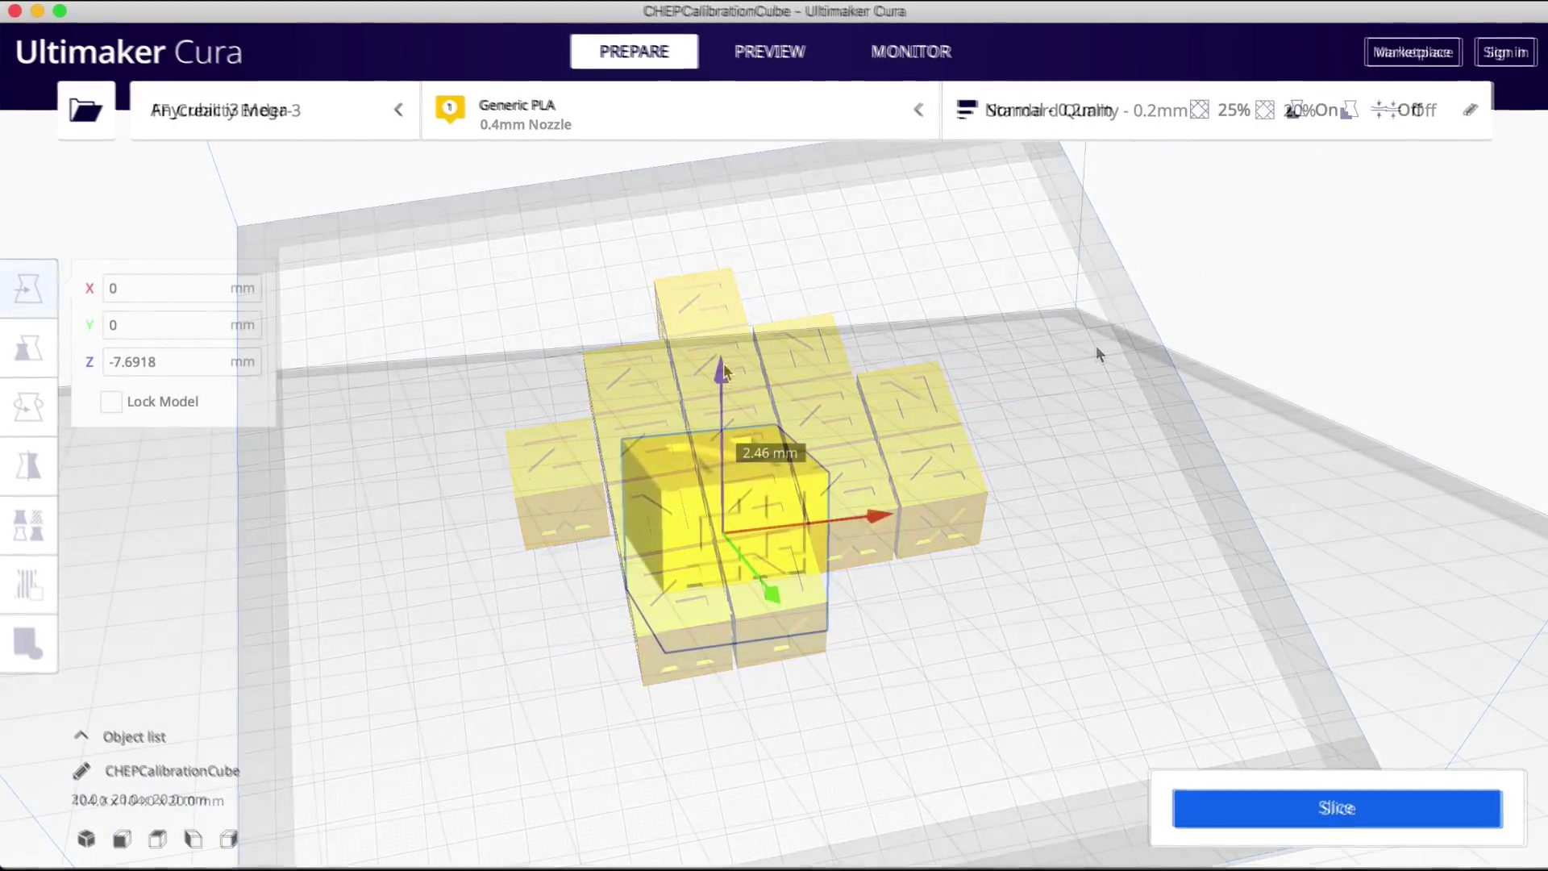
# Sink the cube further below the plate, inspect it from below and the side, then slice
pyautogui.moveTo(732, 328); pyautogui.dragTo(733, 392)
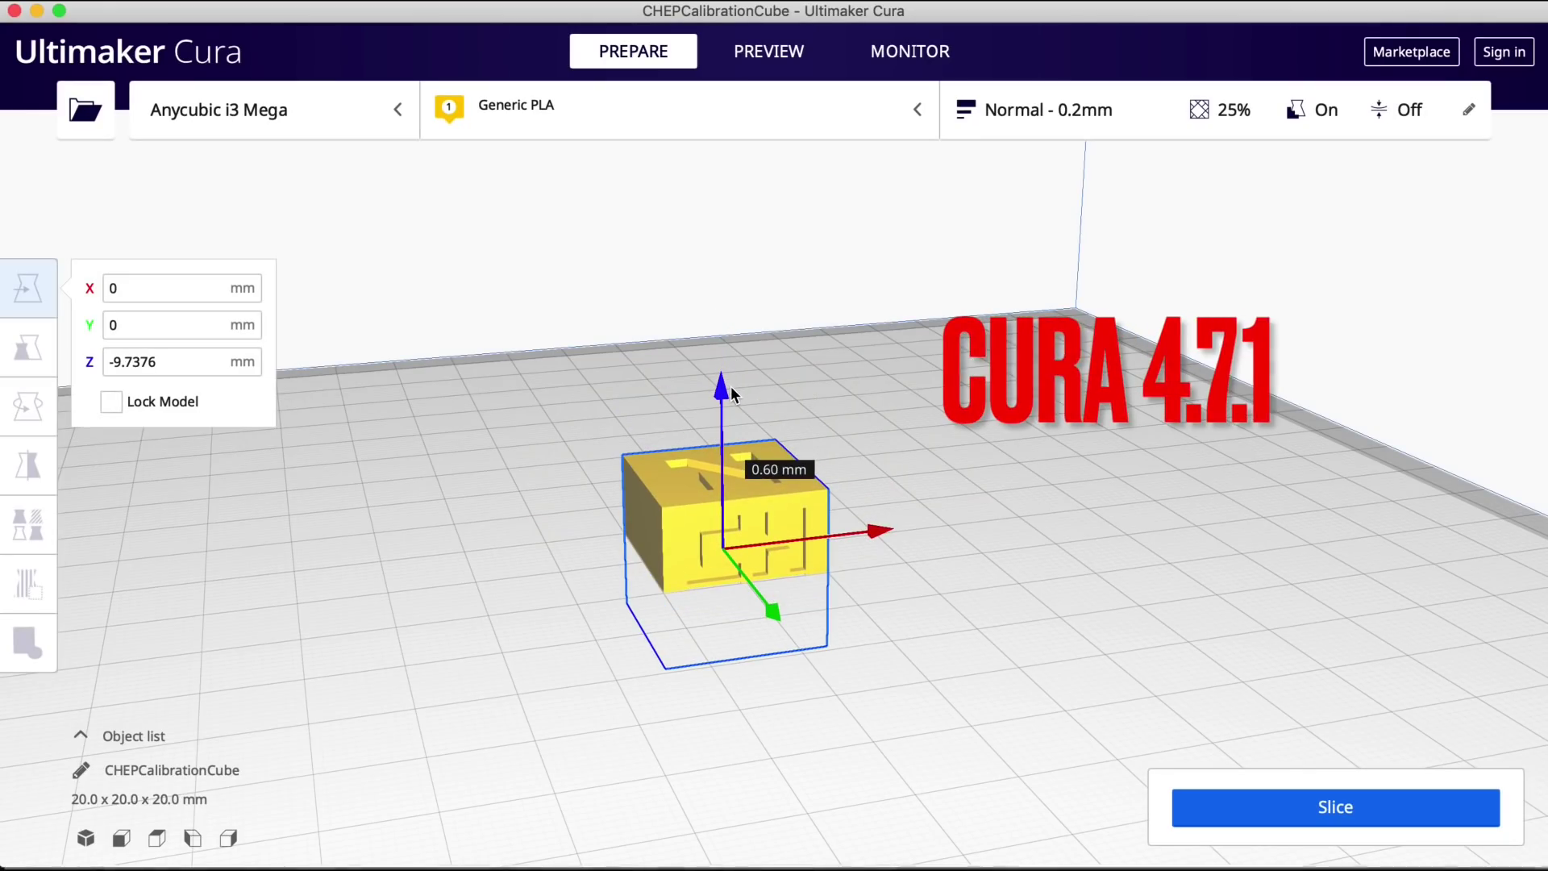
pyautogui.click(1022, 559)
pyautogui.moveTo(950, 579)
pyautogui.mouseDown(button='right')
pyautogui.moveTo(995, 489)
pyautogui.moveTo(1079, 493)
pyautogui.moveTo(1011, 493)
pyautogui.moveTo(947, 463)
pyautogui.moveTo(942, 546)
pyautogui.moveTo(963, 569)
pyautogui.mouseUp(button='right')
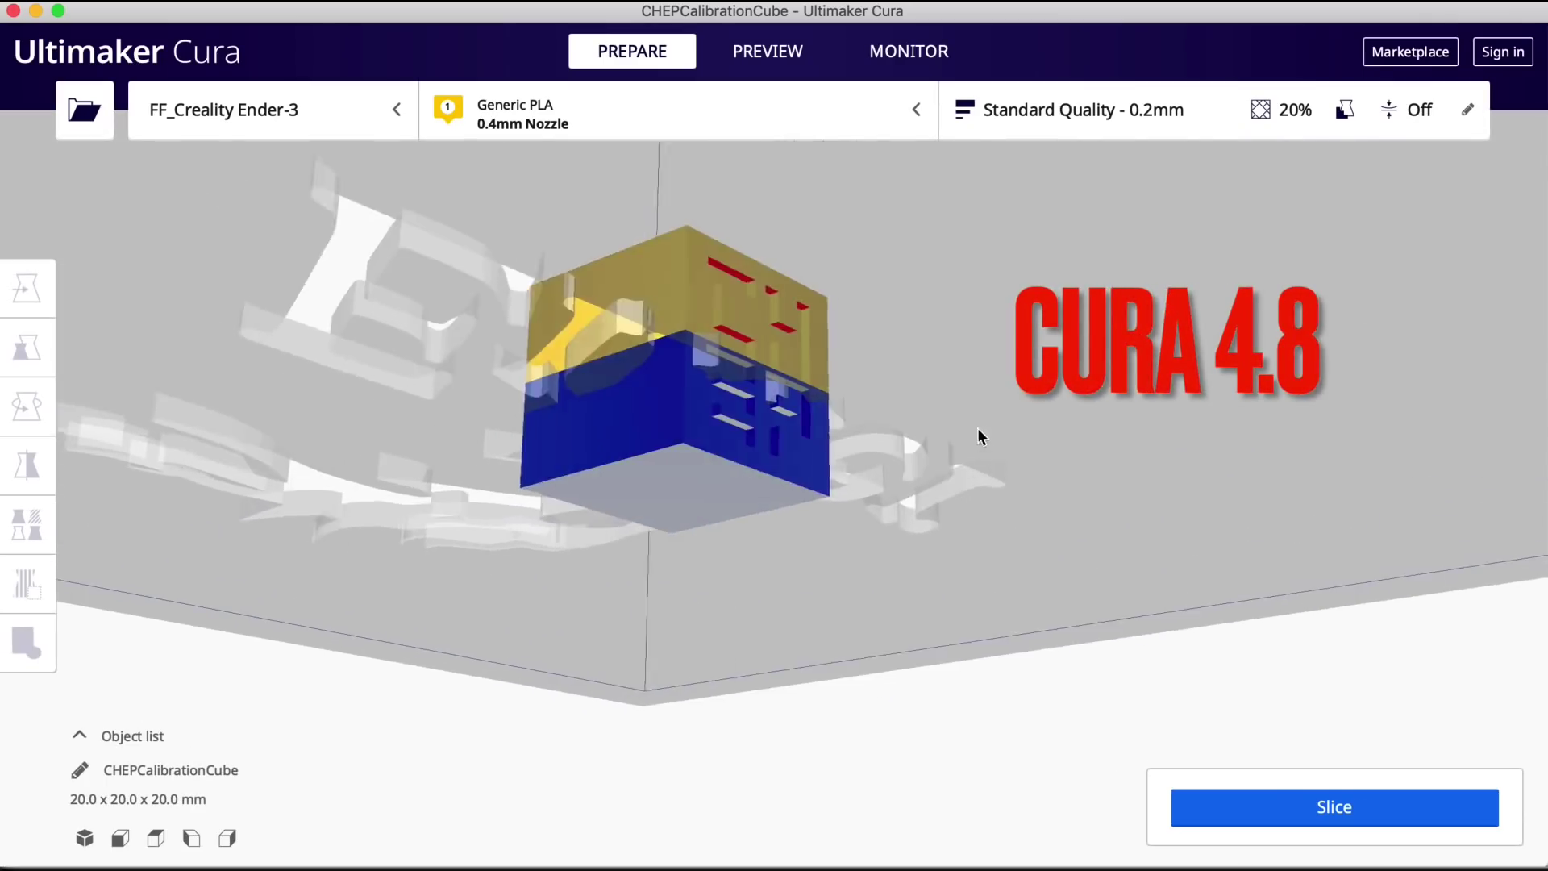
pyautogui.moveTo(1022, 435); pyautogui.dragTo(880, 464, button='right')
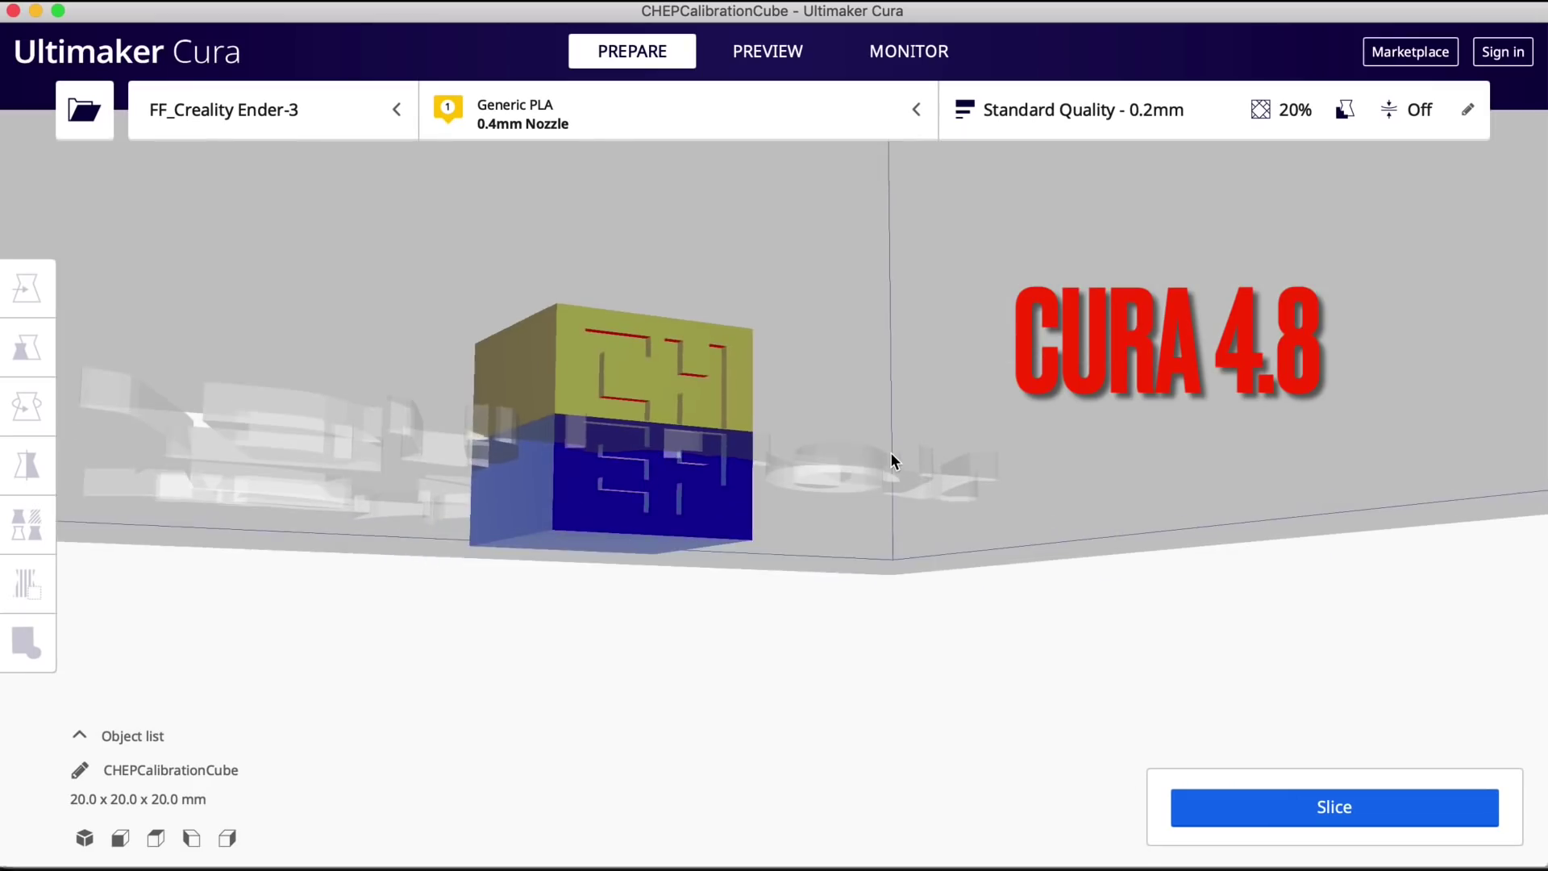
pyautogui.moveTo(879, 468); pyautogui.dragTo(859, 498, button='right')
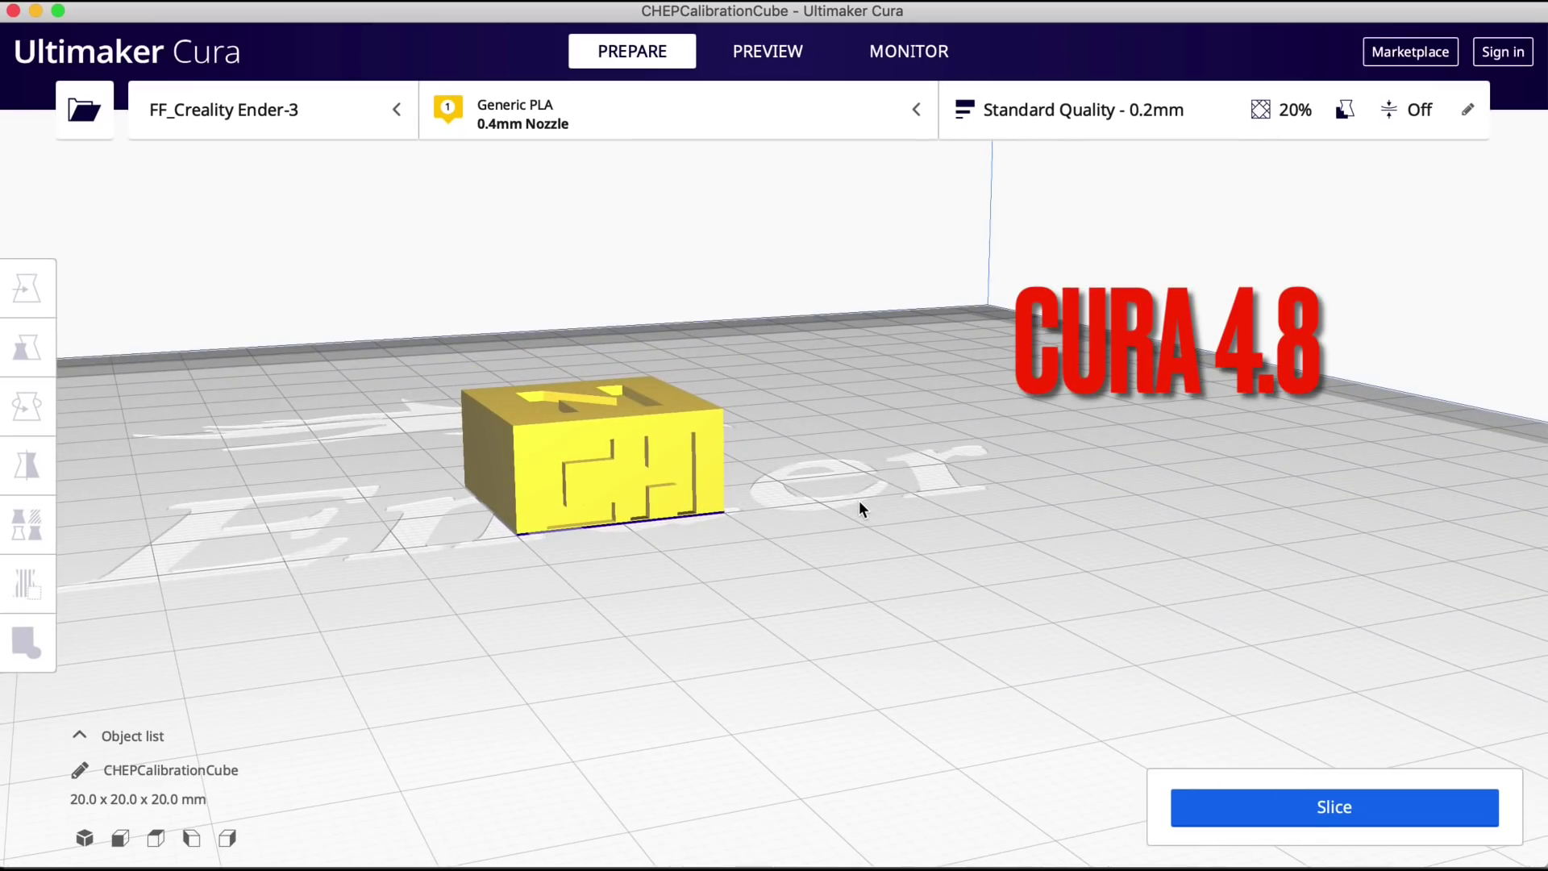
pyautogui.click(1364, 814)
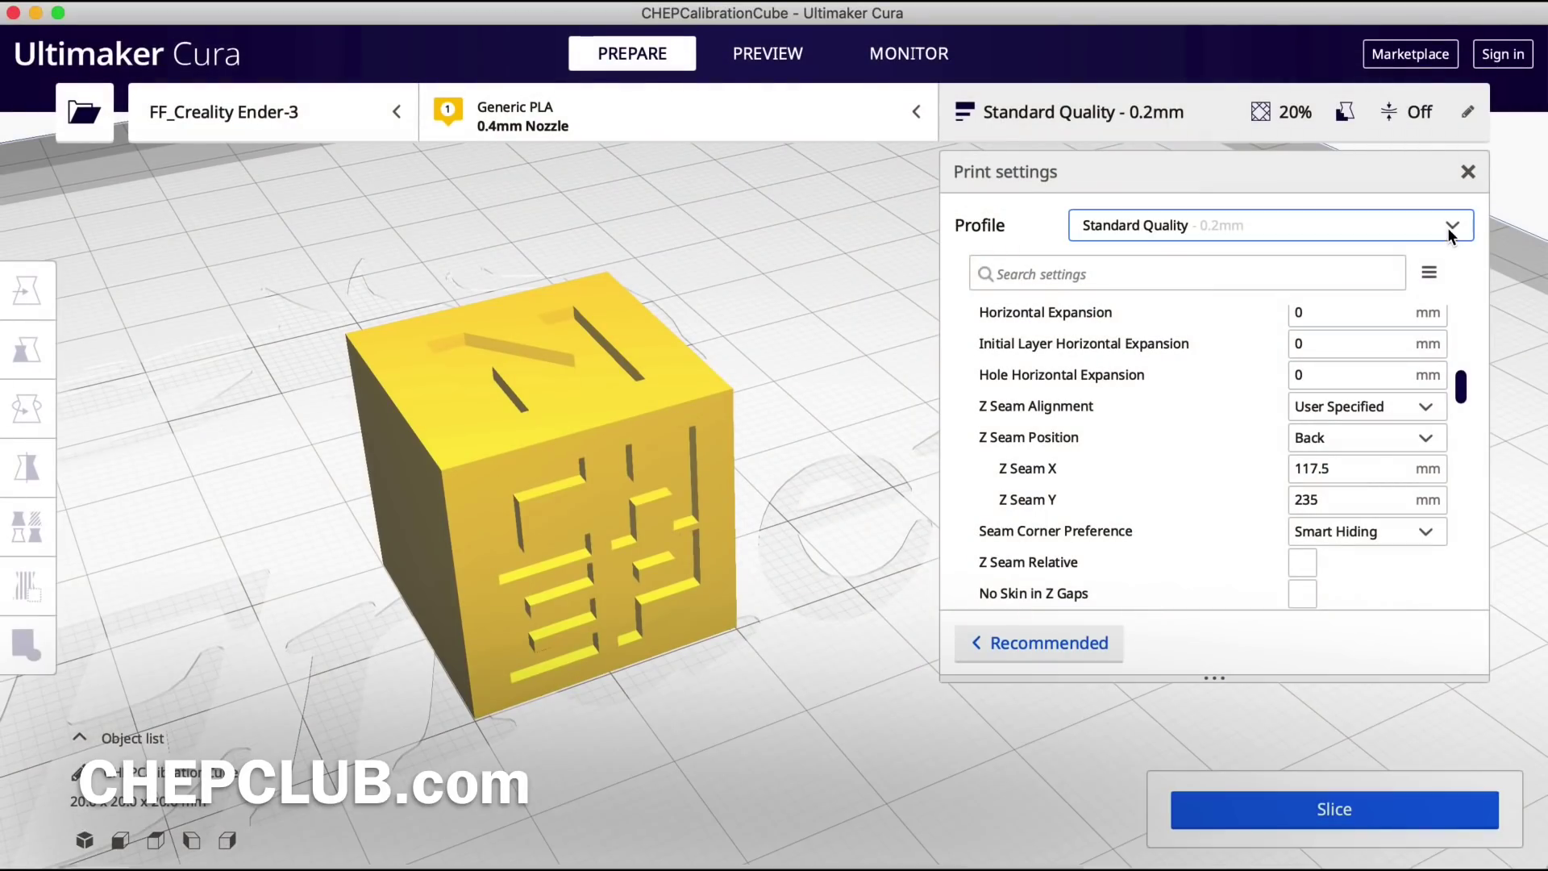
# Show the profile list with the default qualities and six custom CHEPV4.8 profiles
pyautogui.click(1450, 227)
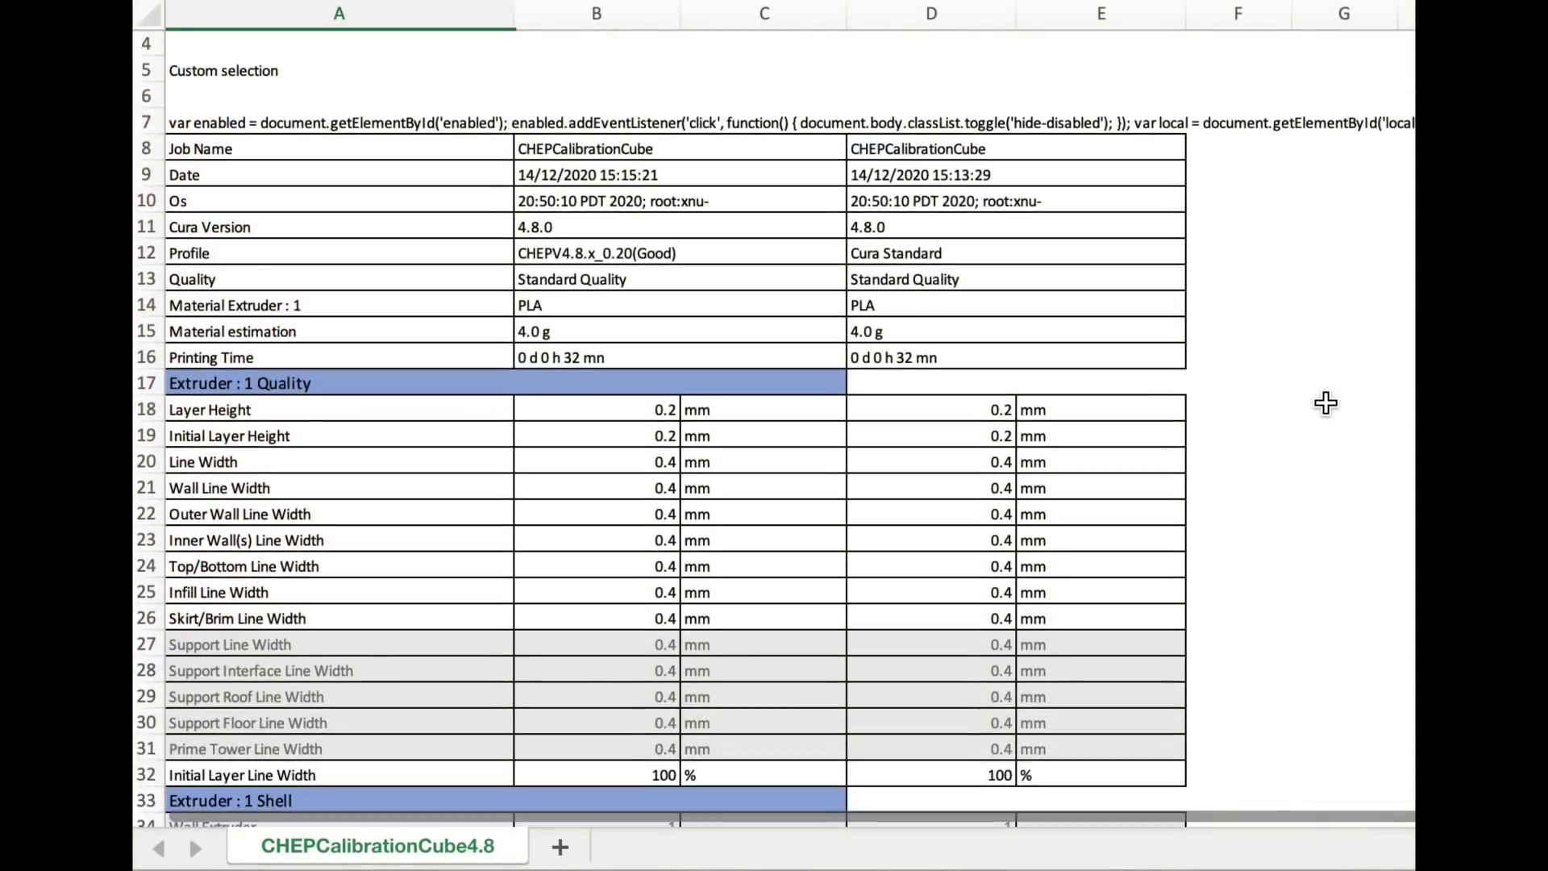
pyautogui.scroll(-2, 1326, 403)
pyautogui.scroll(-3, 1326, 403)
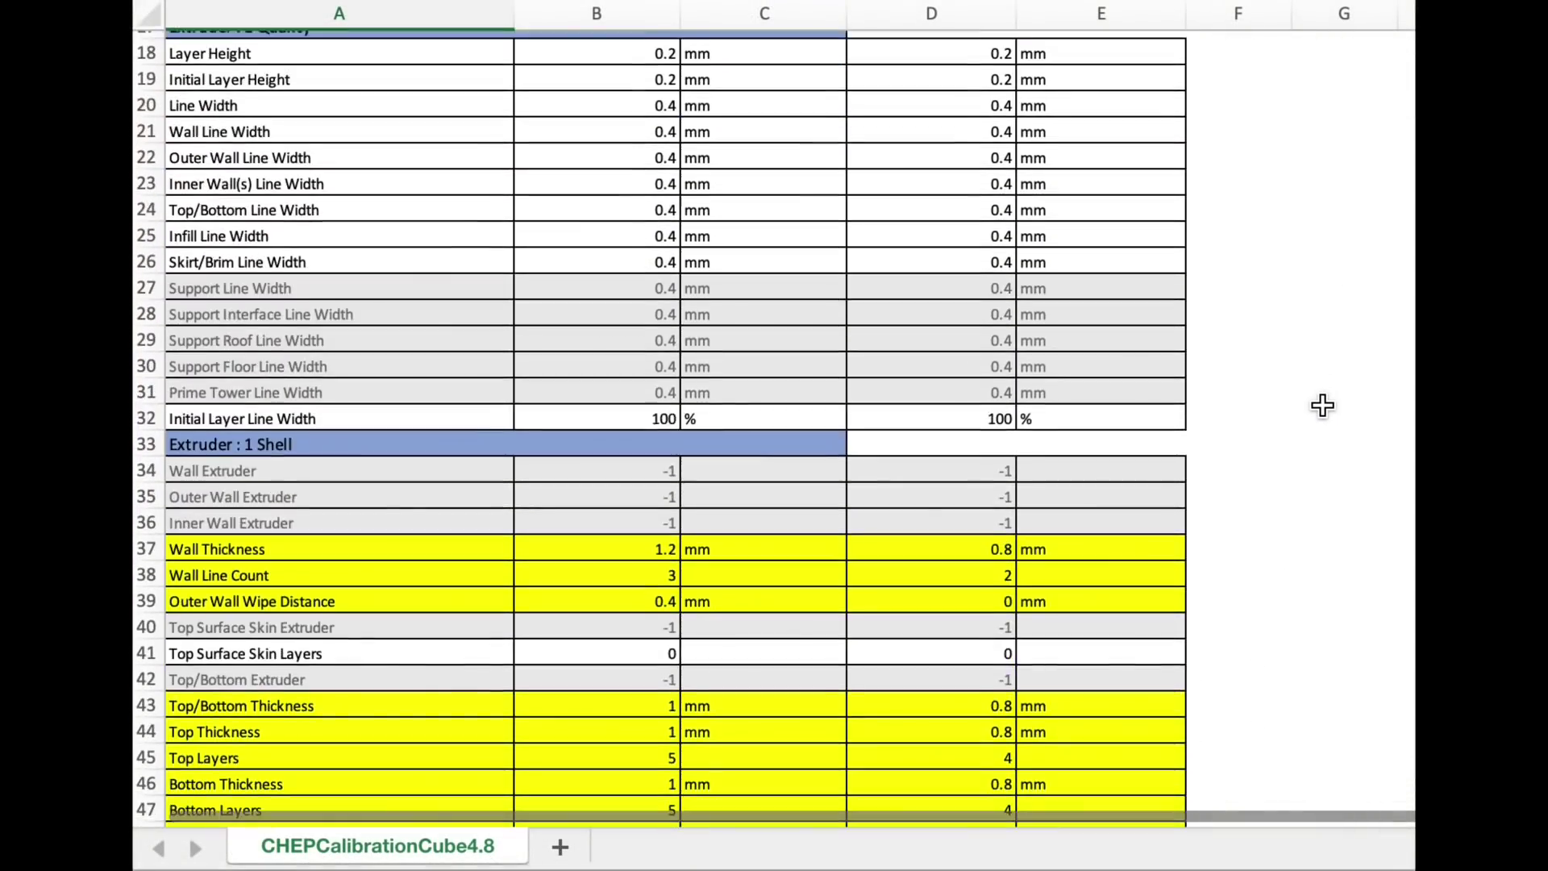
pyautogui.scroll(-3, 1325, 403)
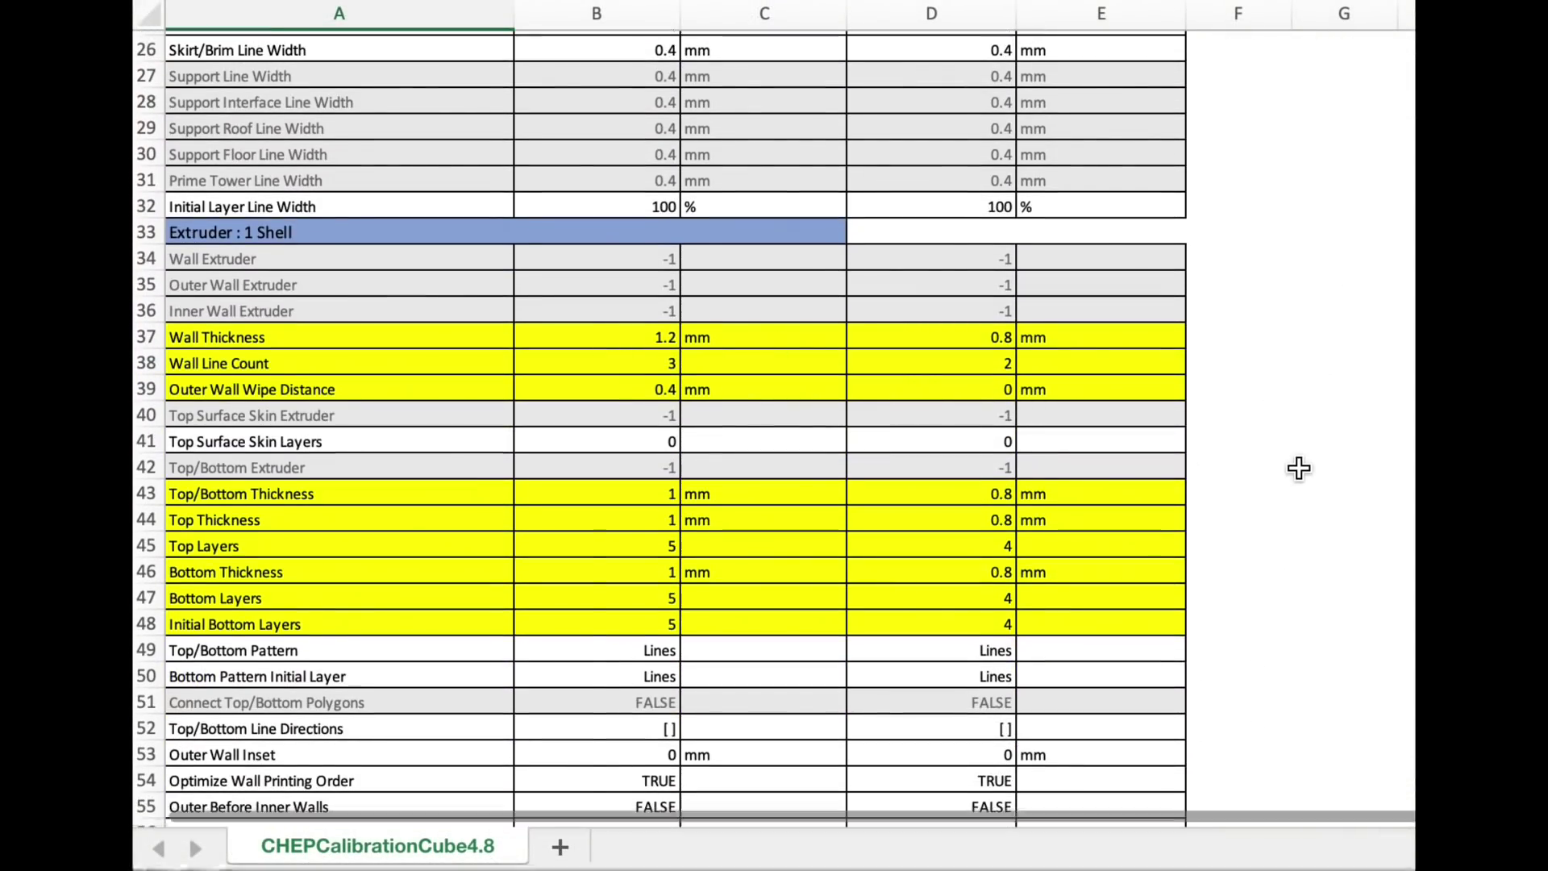
pyautogui.scroll(-3, 1299, 466)
pyautogui.scroll(-1, 835, 426)
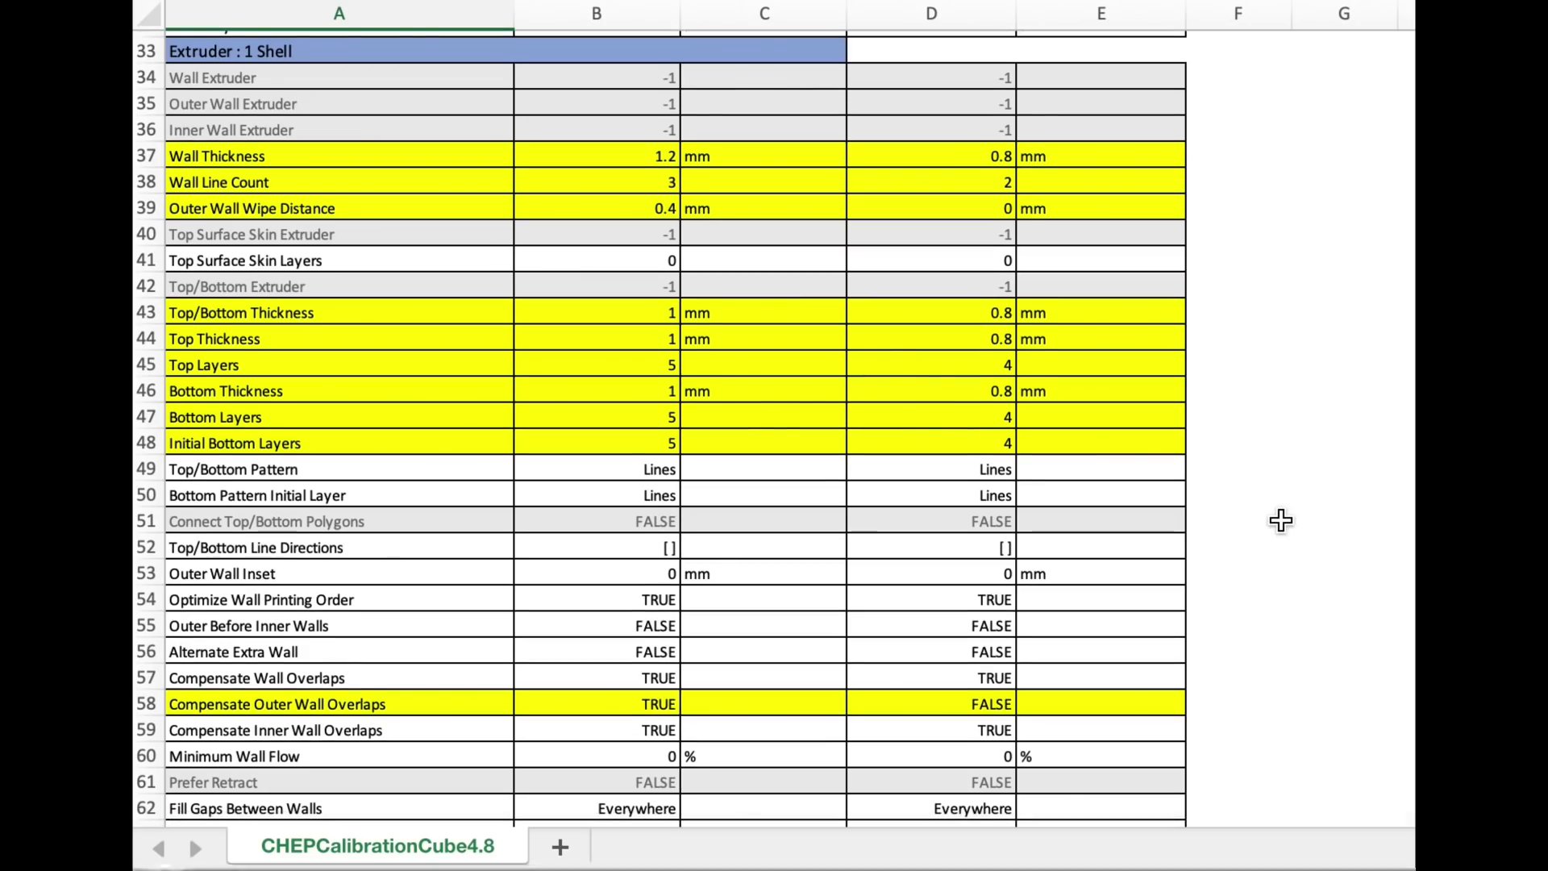
pyautogui.scroll(-3, 1280, 519)
pyautogui.scroll(-2, 1276, 518)
pyautogui.scroll(-1, 1274, 517)
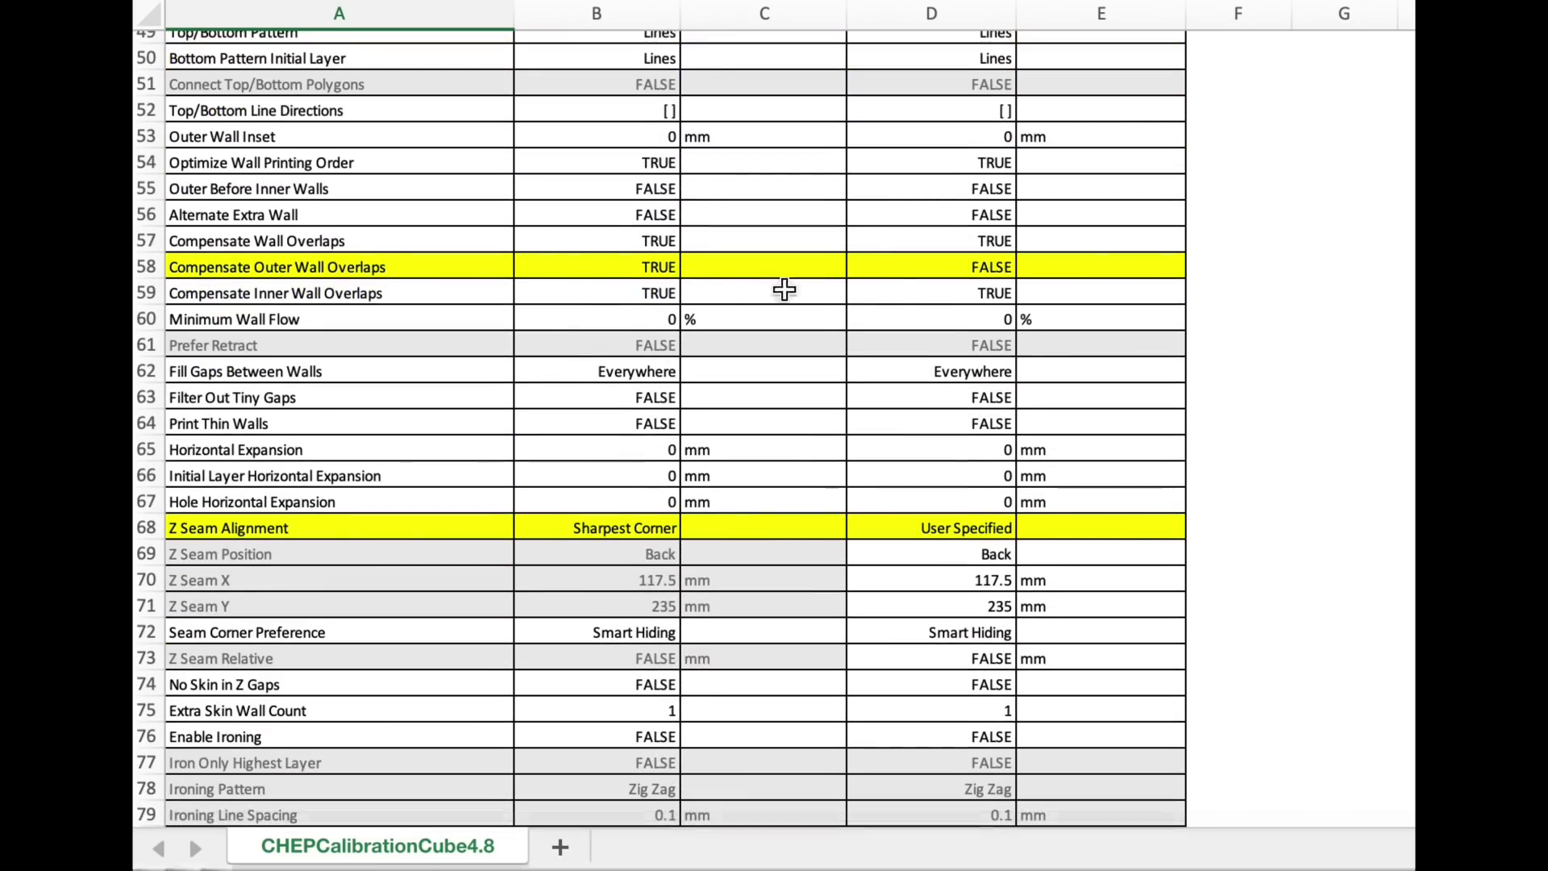
pyautogui.scroll(-2, 1262, 484)
pyautogui.scroll(-5, 1259, 480)
pyautogui.scroll(-1, 1256, 476)
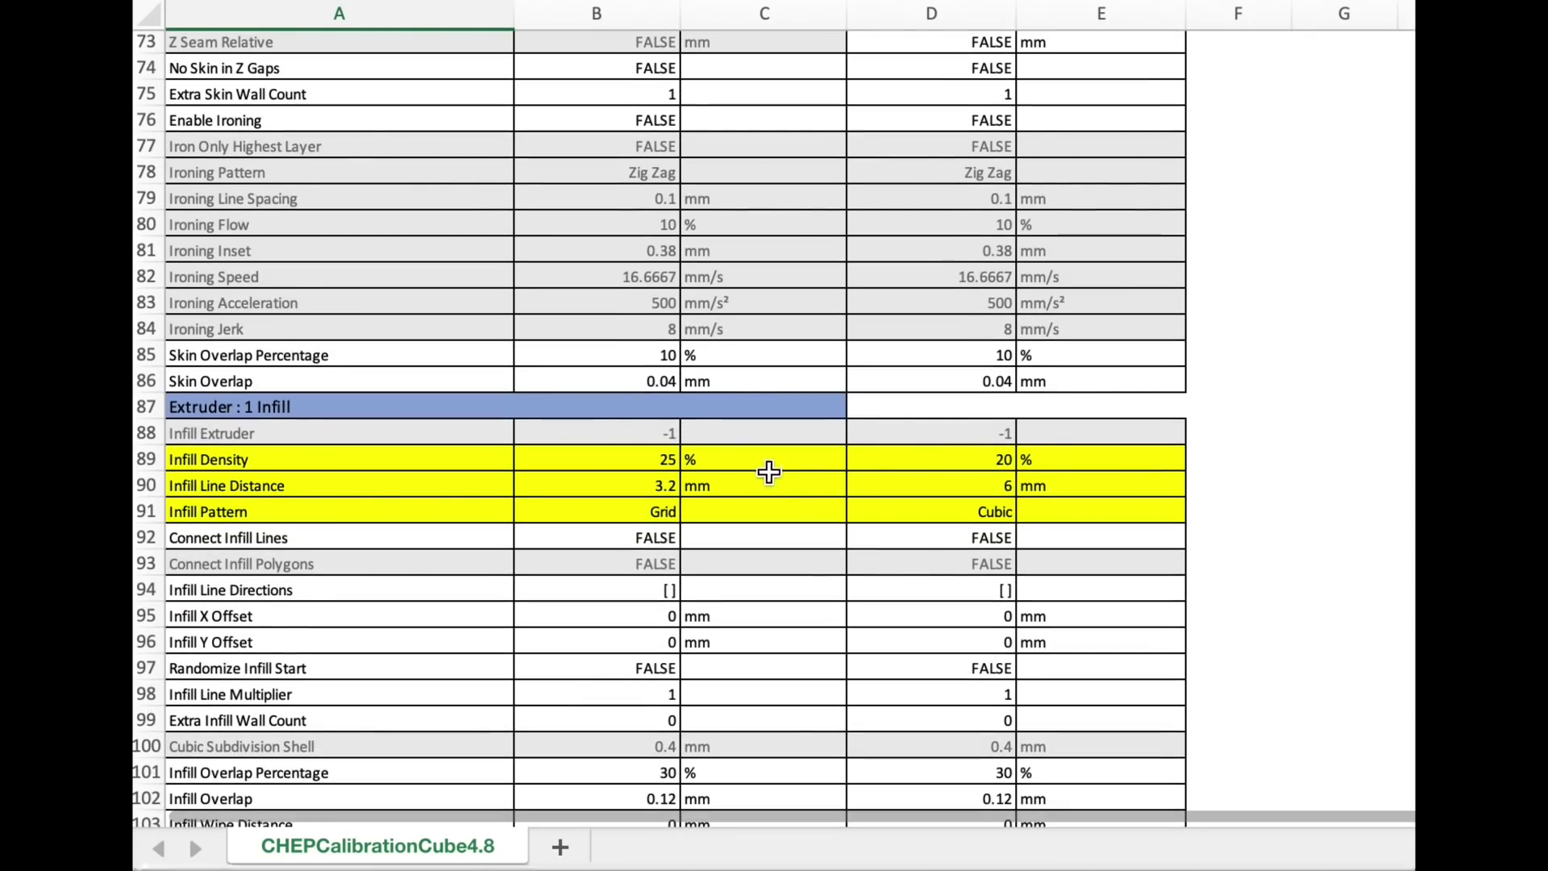
pyautogui.scroll(-2, 1278, 535)
pyautogui.scroll(-2, 1278, 536)
pyautogui.scroll(-3, 1278, 536)
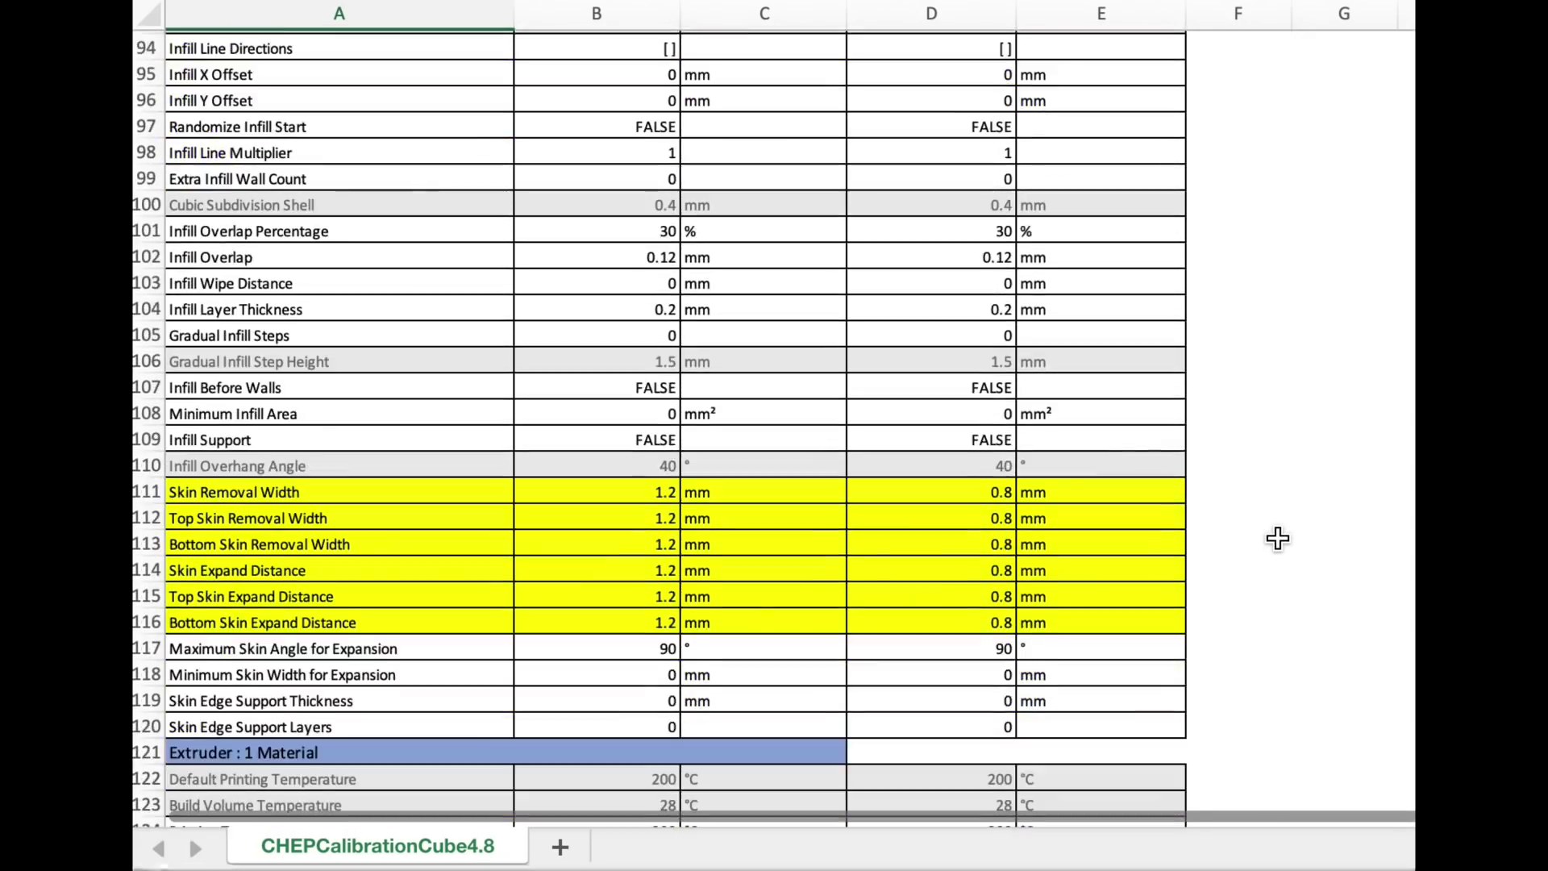
pyautogui.scroll(-2, 1278, 538)
pyautogui.scroll(-6, 1276, 538)
pyautogui.scroll(-2, 1277, 538)
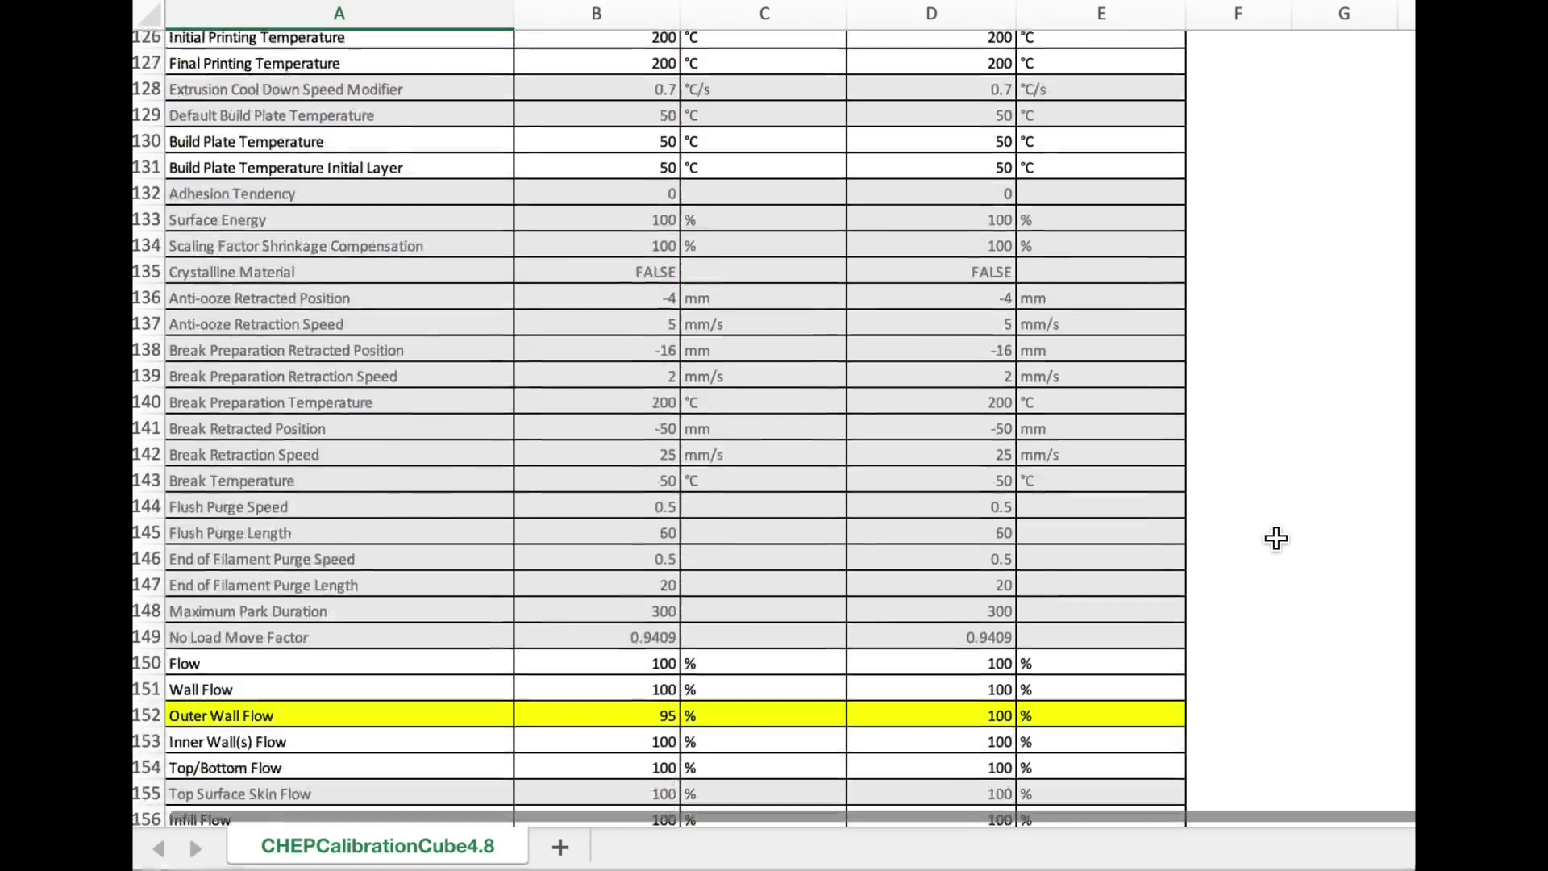
pyautogui.scroll(-2, 1277, 538)
pyautogui.scroll(-3, 1276, 538)
pyautogui.scroll(-5, 1277, 538)
pyautogui.scroll(-3, 1276, 538)
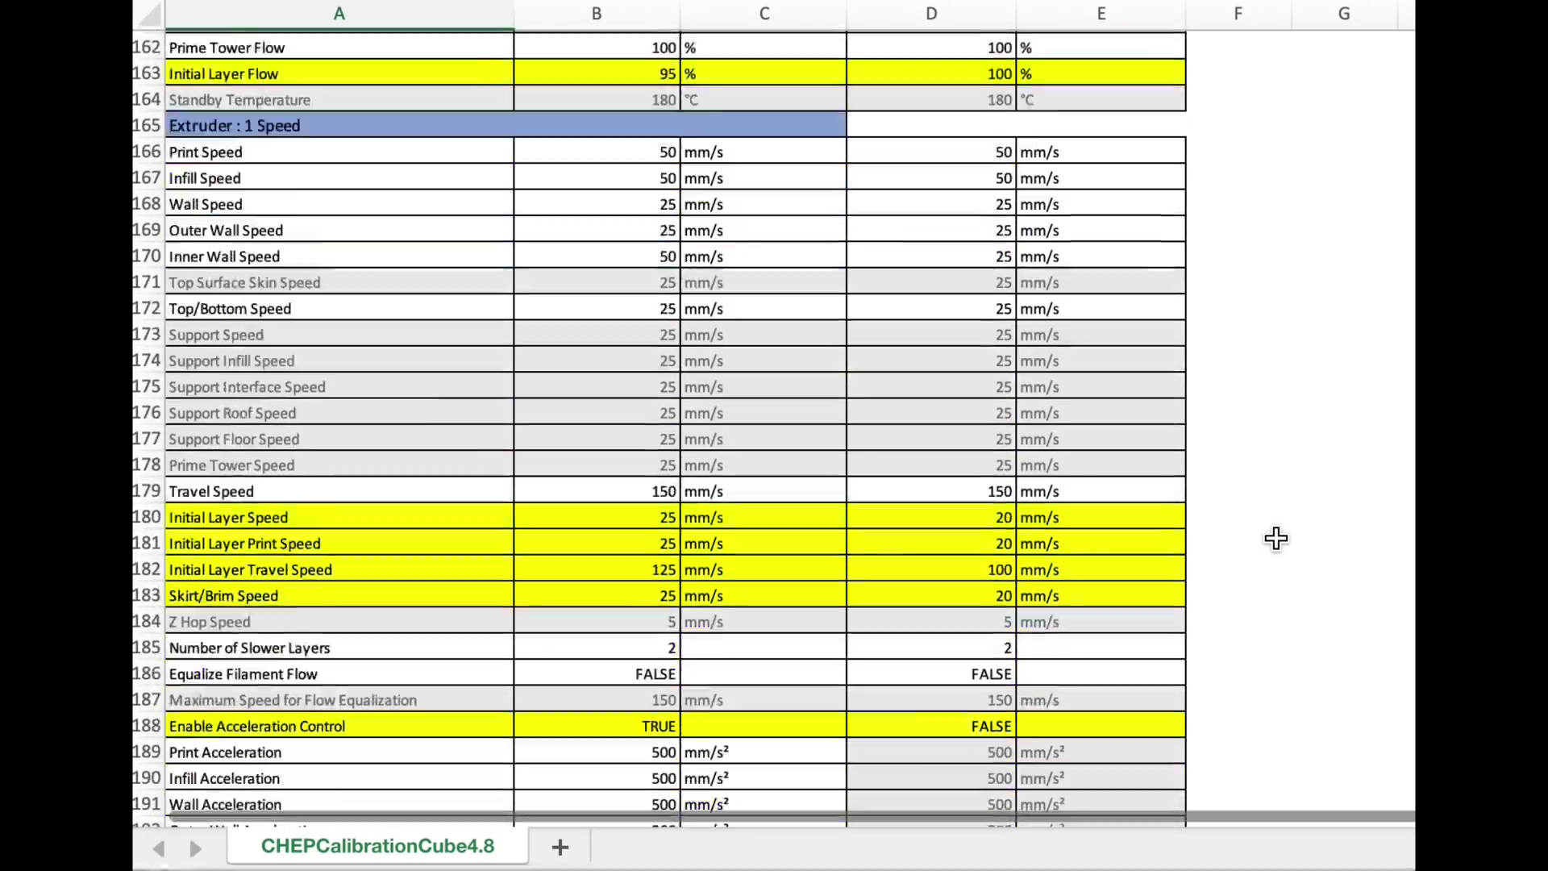
pyautogui.scroll(-2, 1275, 538)
pyautogui.scroll(-1, 1275, 538)
pyautogui.scroll(-1, 1275, 538)
pyautogui.scroll(-1, 1275, 538)
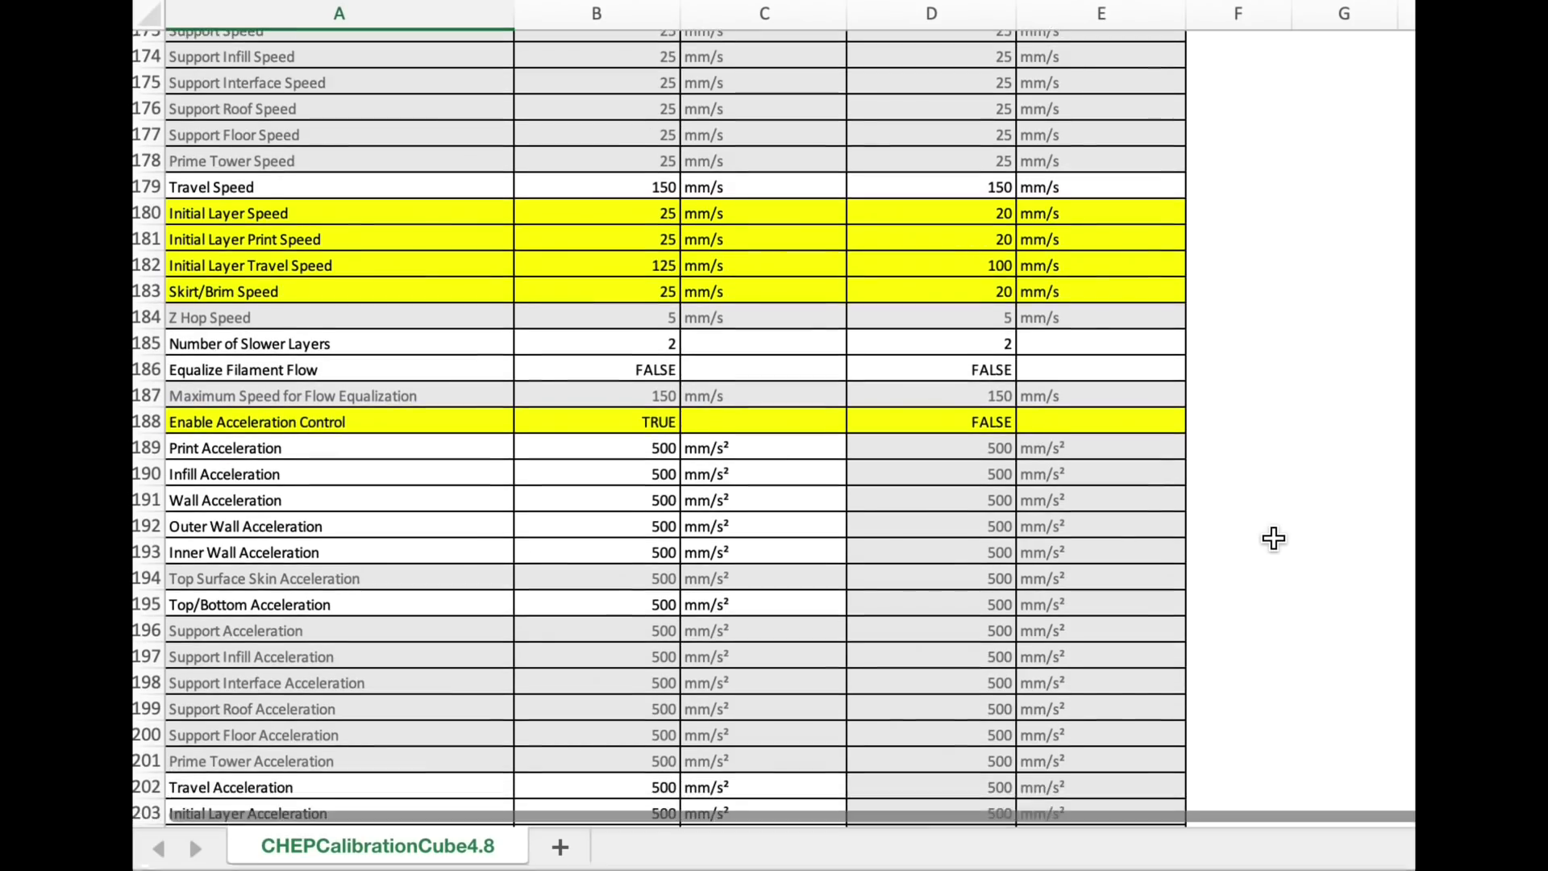
pyautogui.scroll(-1, 736, 408)
pyautogui.scroll(-1, 1043, 526)
pyautogui.scroll(-5, 608, 673)
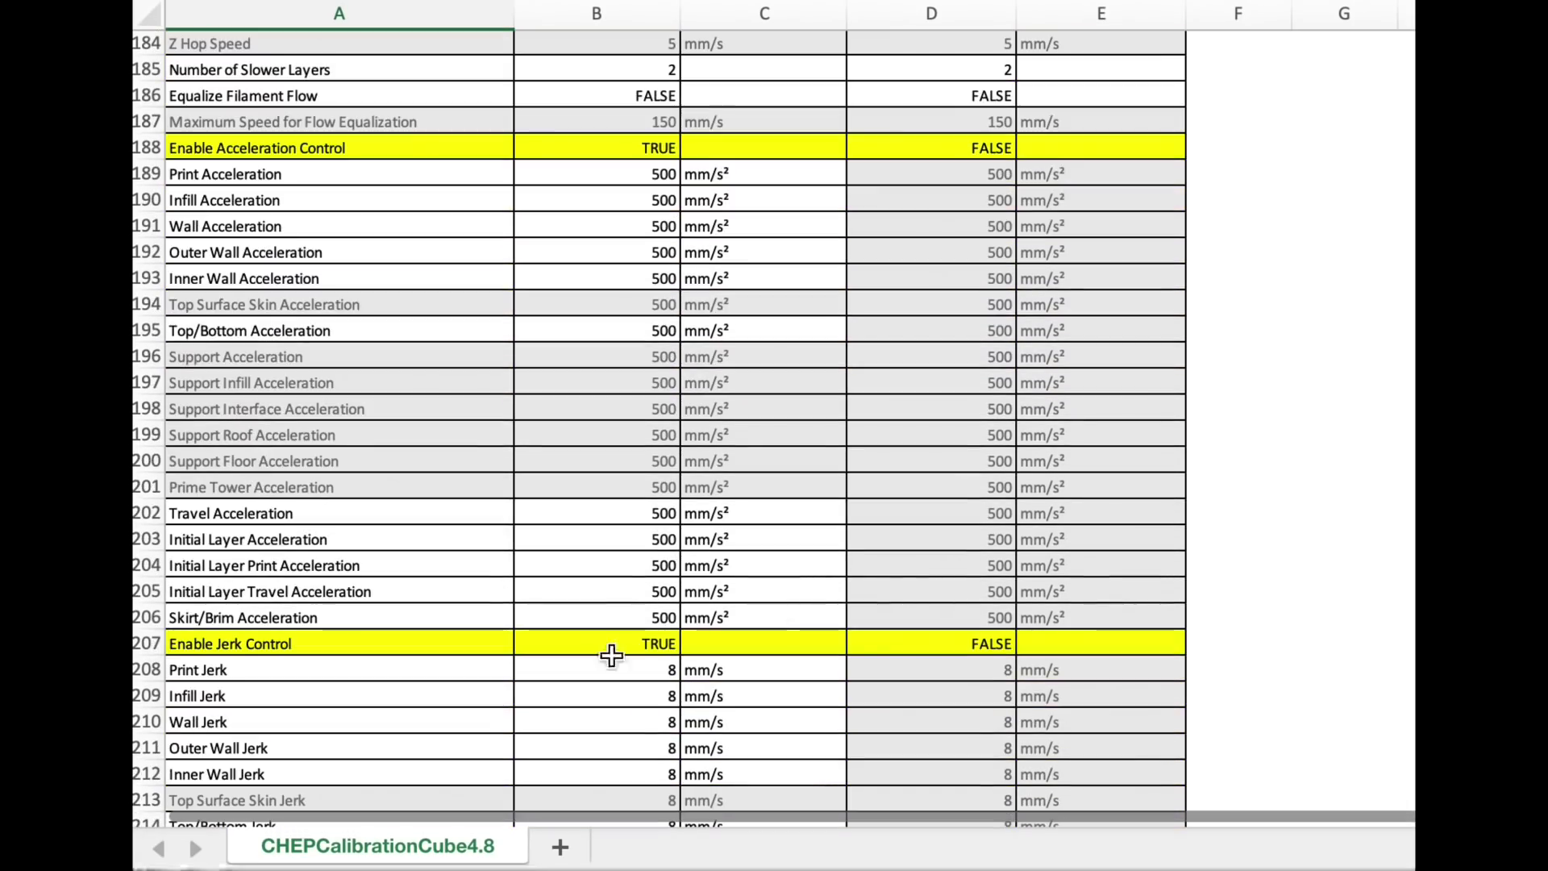